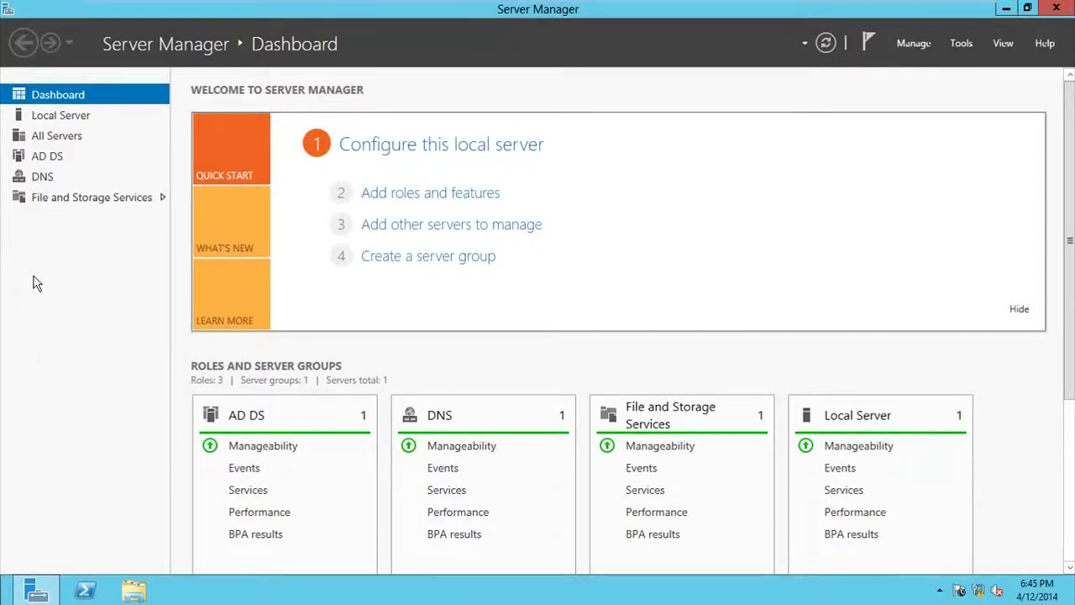
Step: Run the Add Roles and Features Wizard on DC1, adding DHCP Server and its management tools, and install
left_click(476, 201)
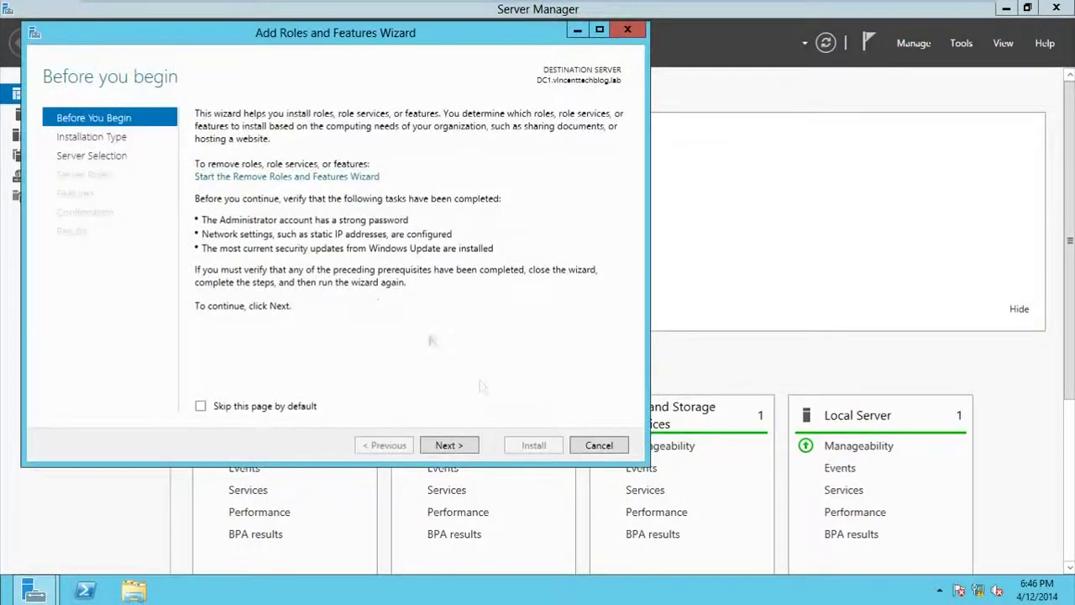
left_click(450, 450)
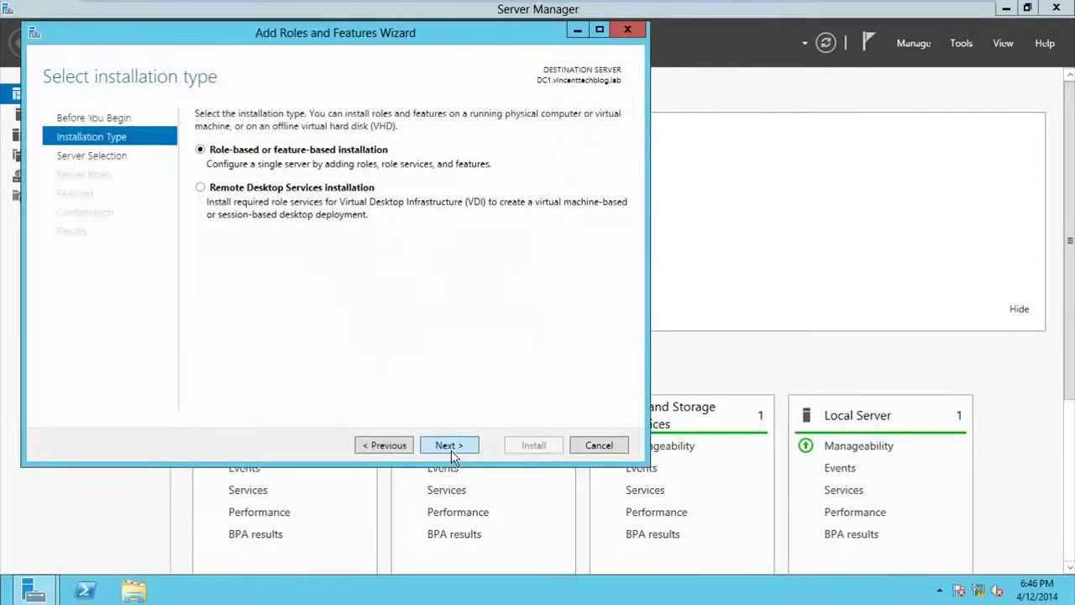
left_click(461, 447)
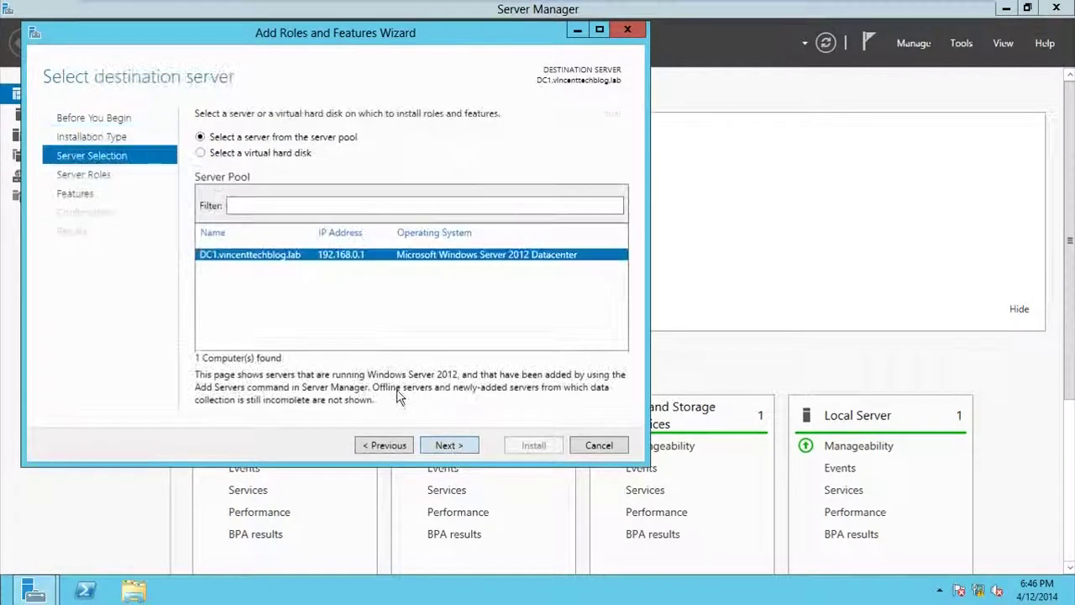
left_click(445, 445)
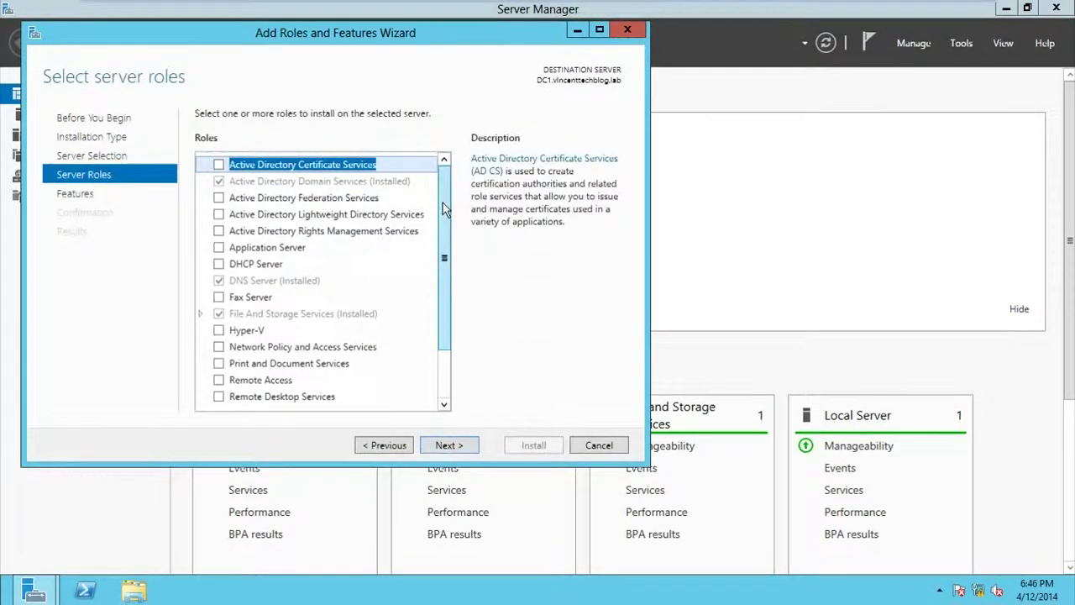
left_click(219, 264)
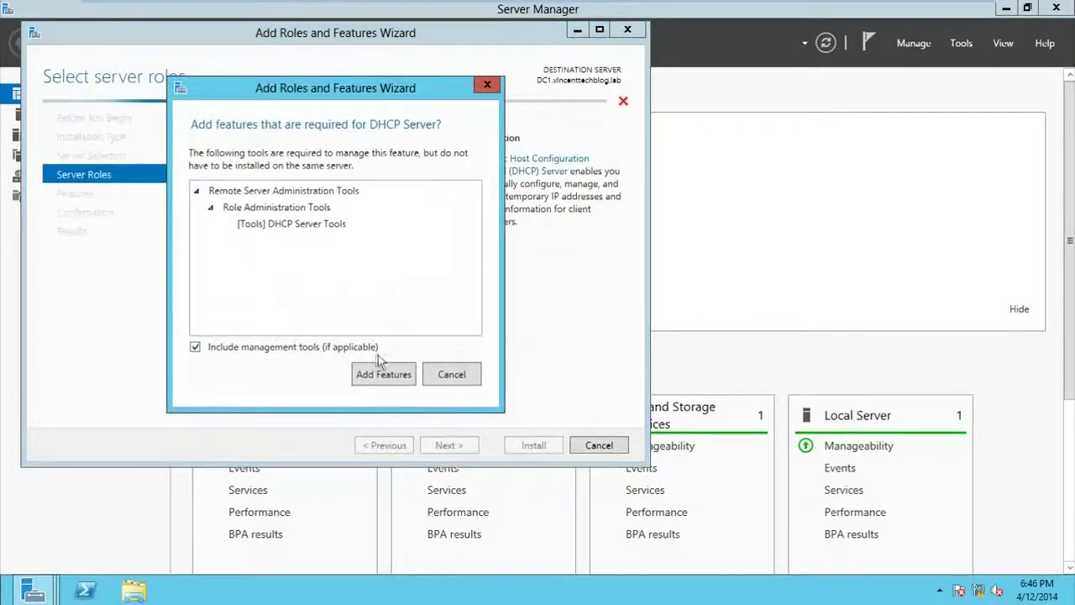
left_click(383, 374)
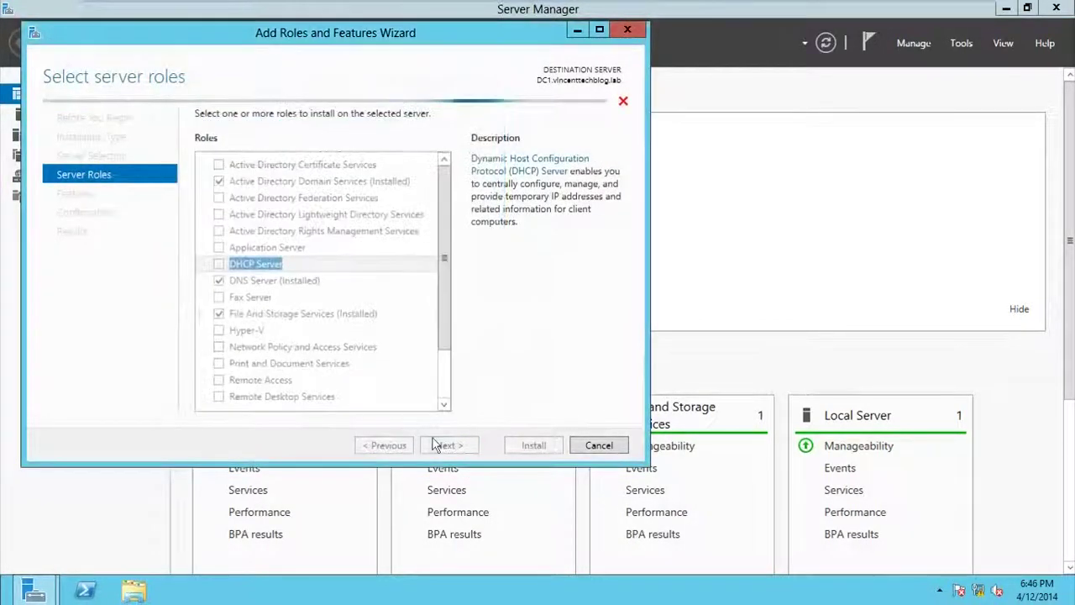
left_click(456, 448)
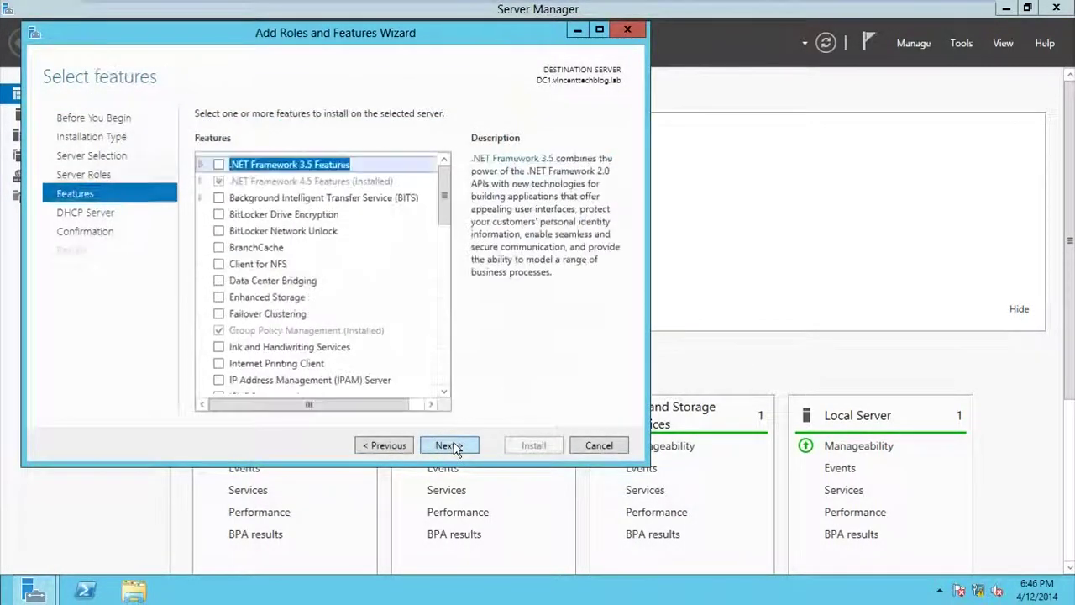
left_click(448, 446)
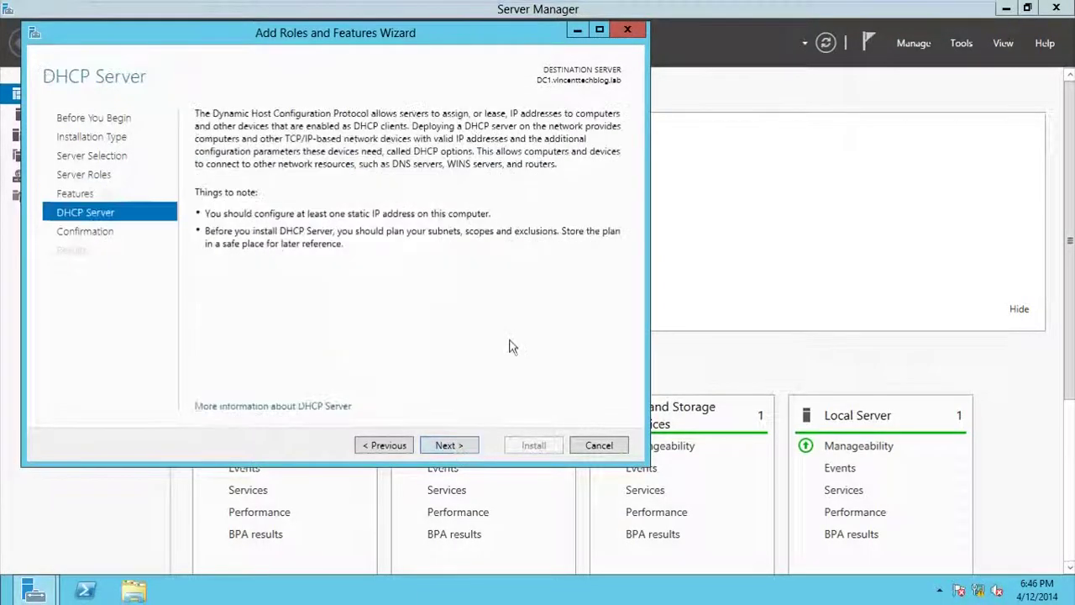
left_click(453, 446)
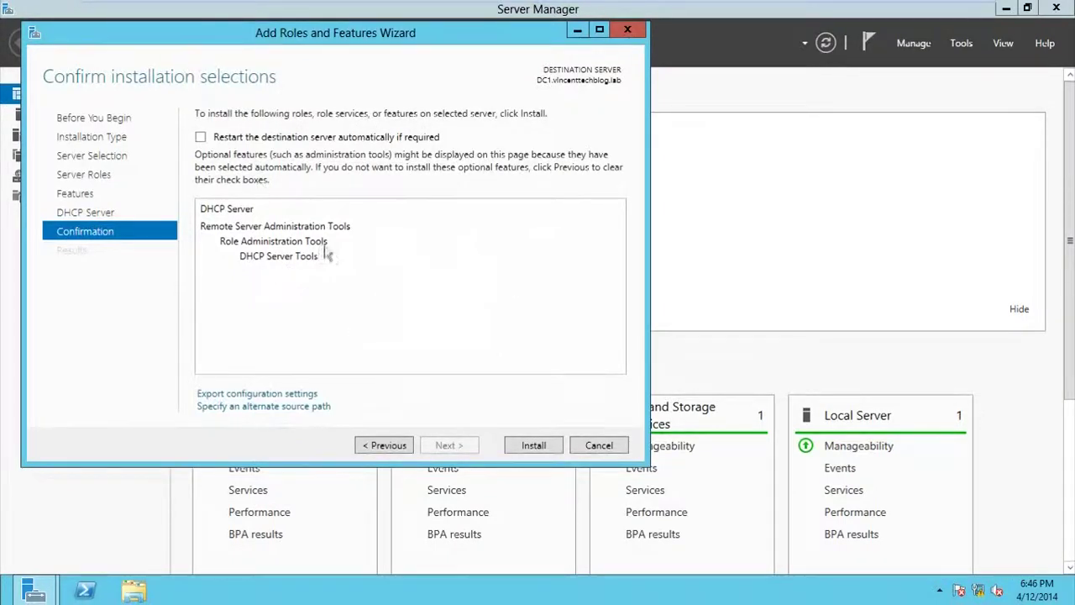
left_click(532, 445)
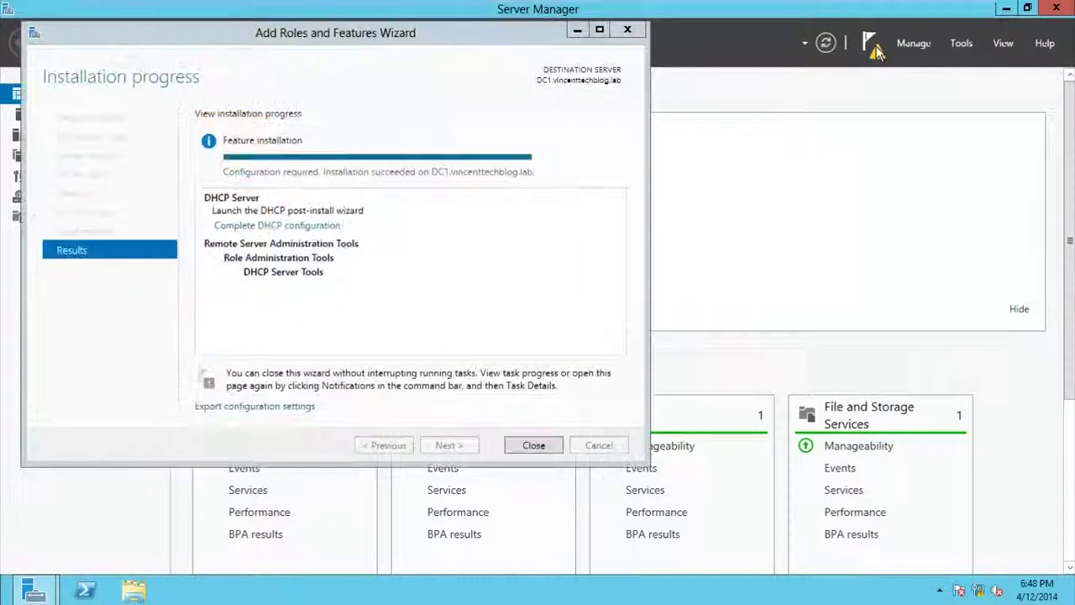
Step: Check notifications and close the completed DHCP installation wizard to return to the dashboard
left_click(870, 42)
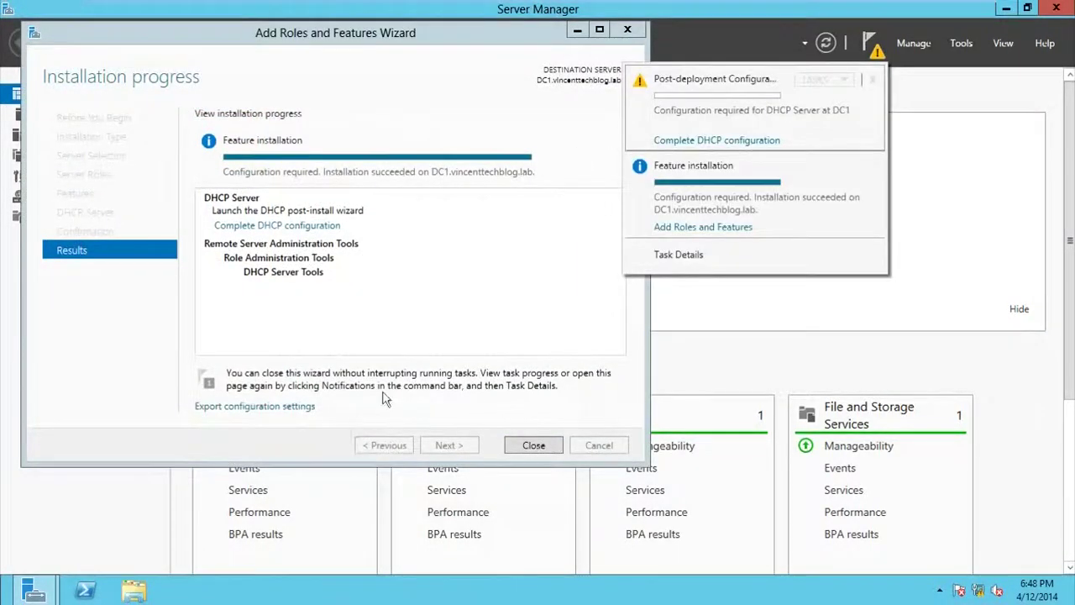
left_click(560, 418)
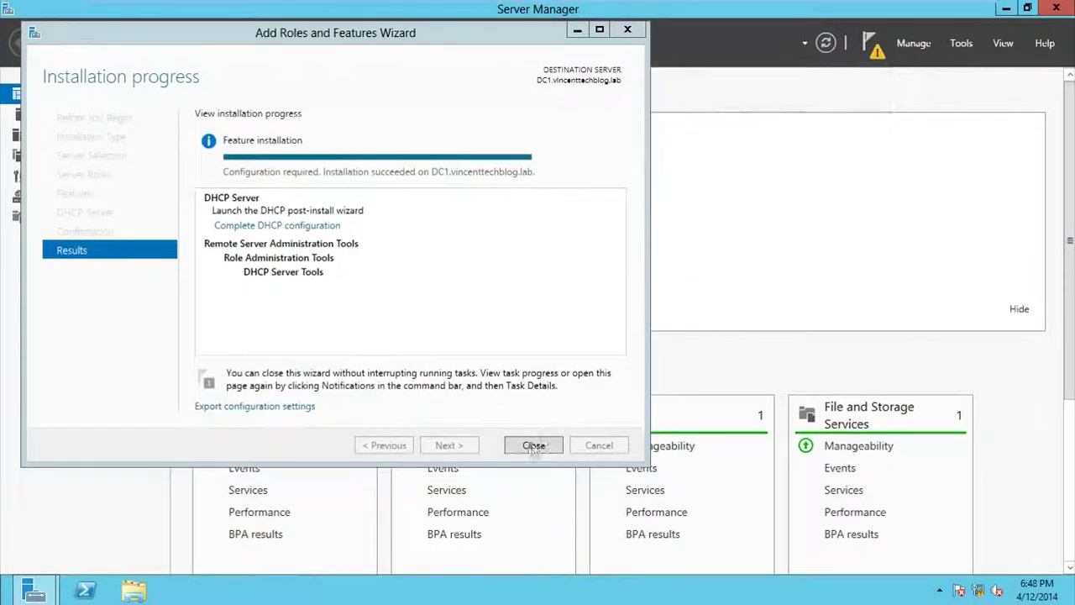
left_click(533, 445)
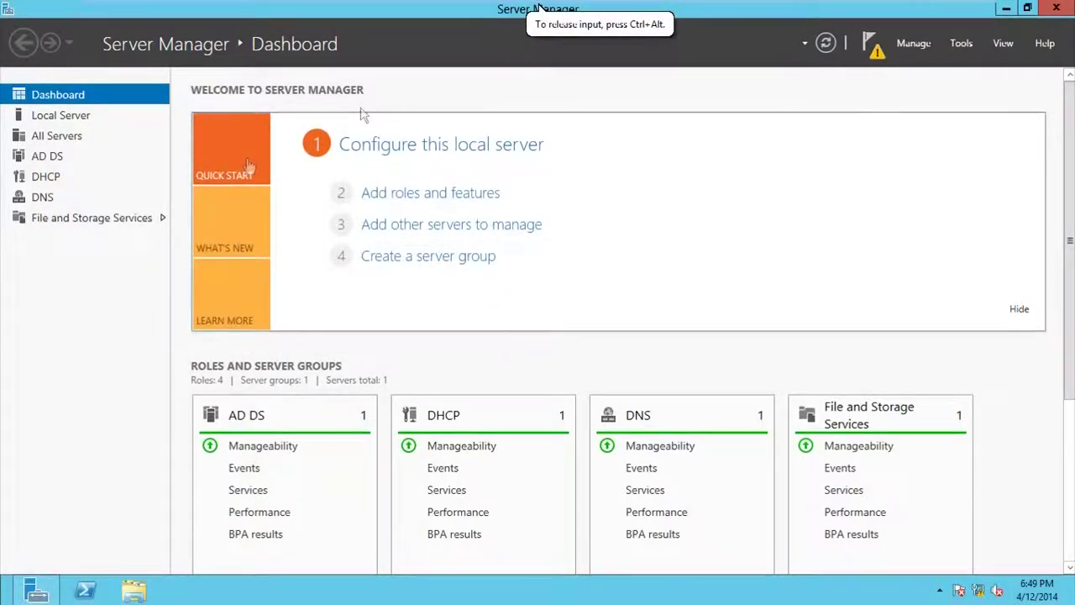
Step: Complete DHCP configuration from notifications with Administrator credentials, committing security groups and AD DS authorization
left_click(870, 44)
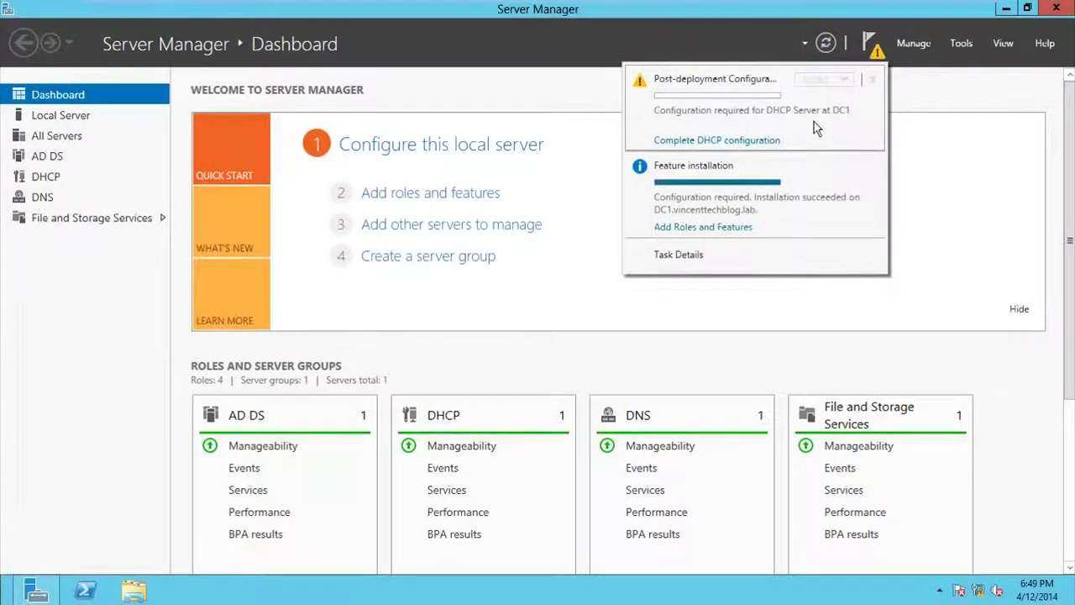
left_click(761, 141)
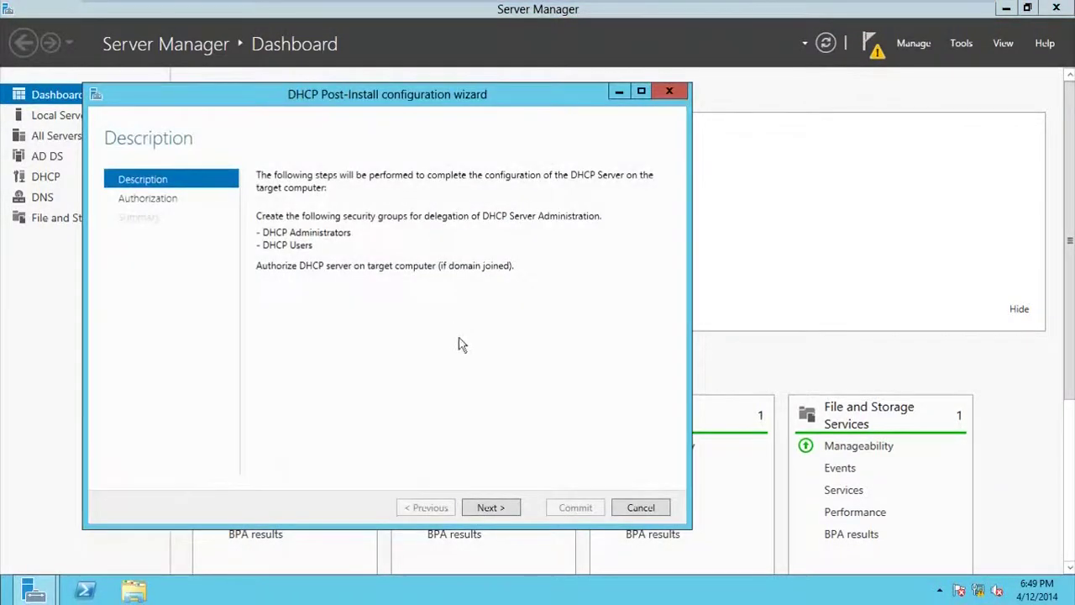
left_click(489, 508)
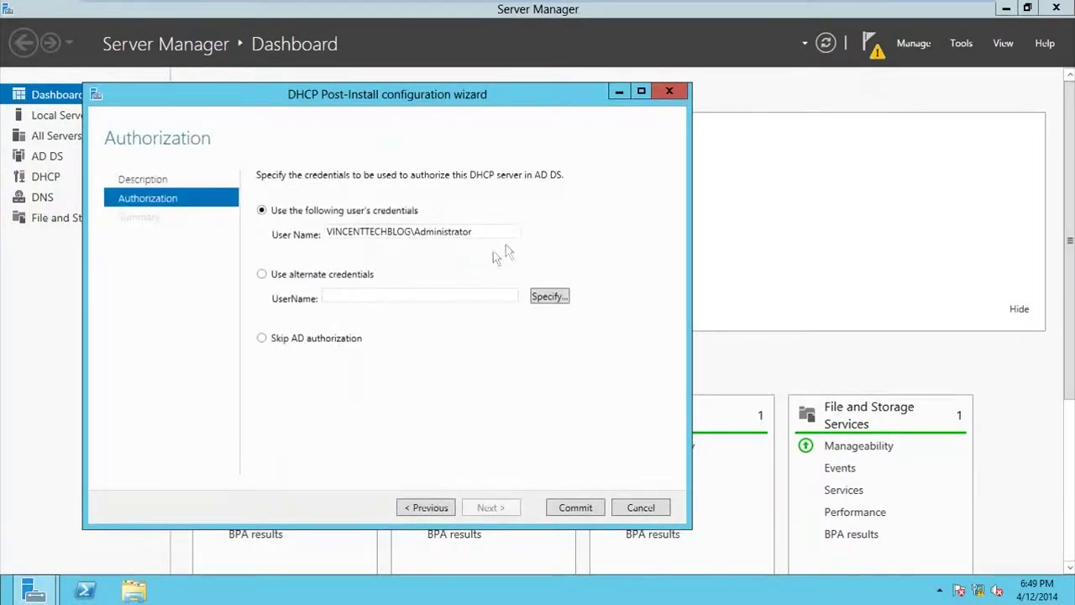
left_click_drag(486, 231, 324, 233)
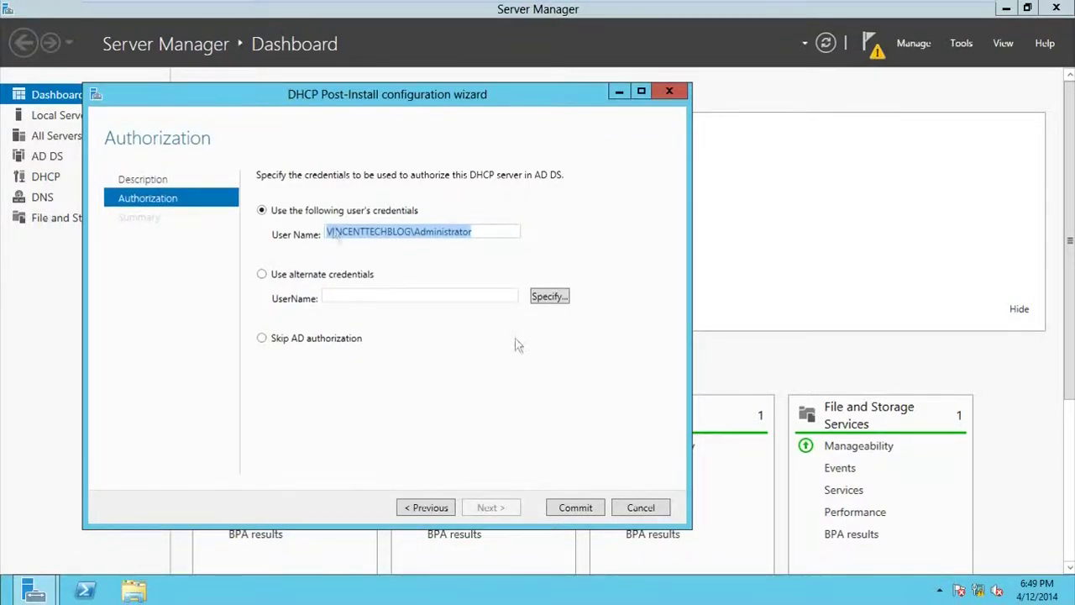
left_click(575, 509)
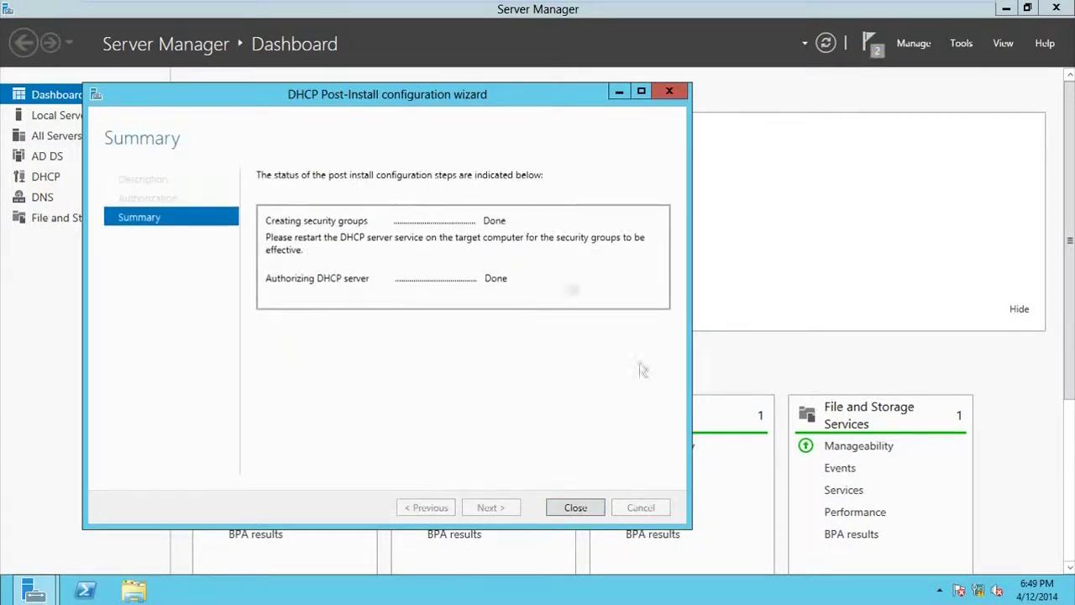
left_click(575, 508)
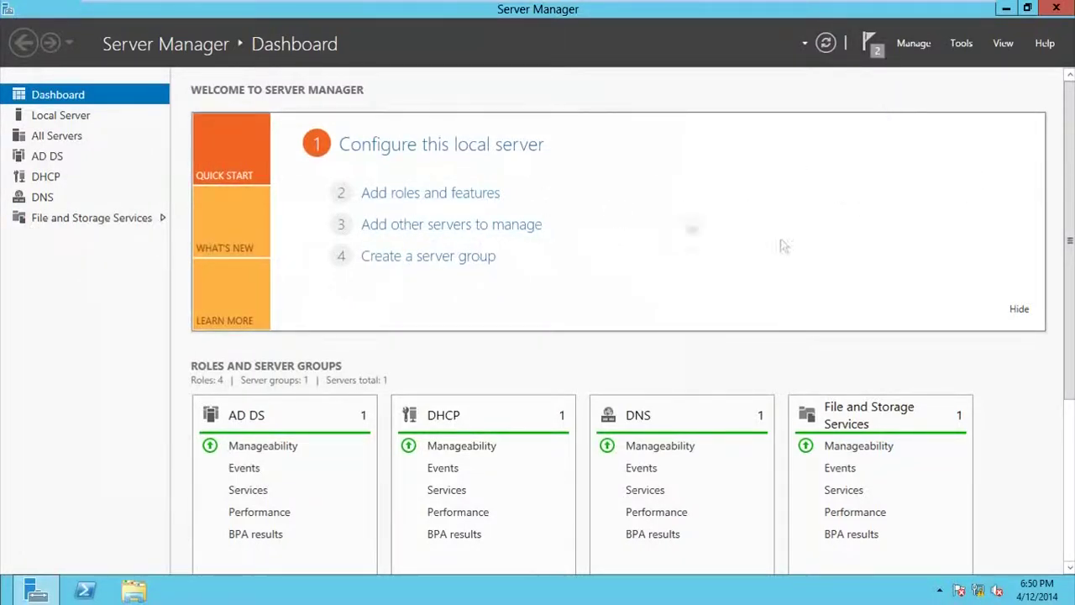
Step: Open the DHCP console from Tools, enlarge its window and widen the tree pane
left_click(960, 43)
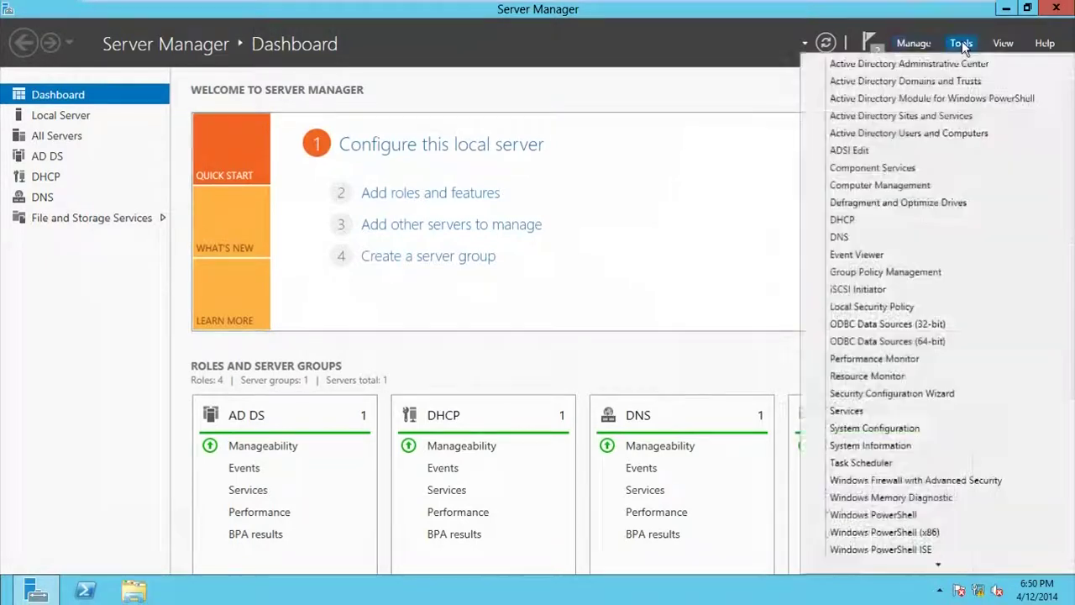
left_click(877, 236)
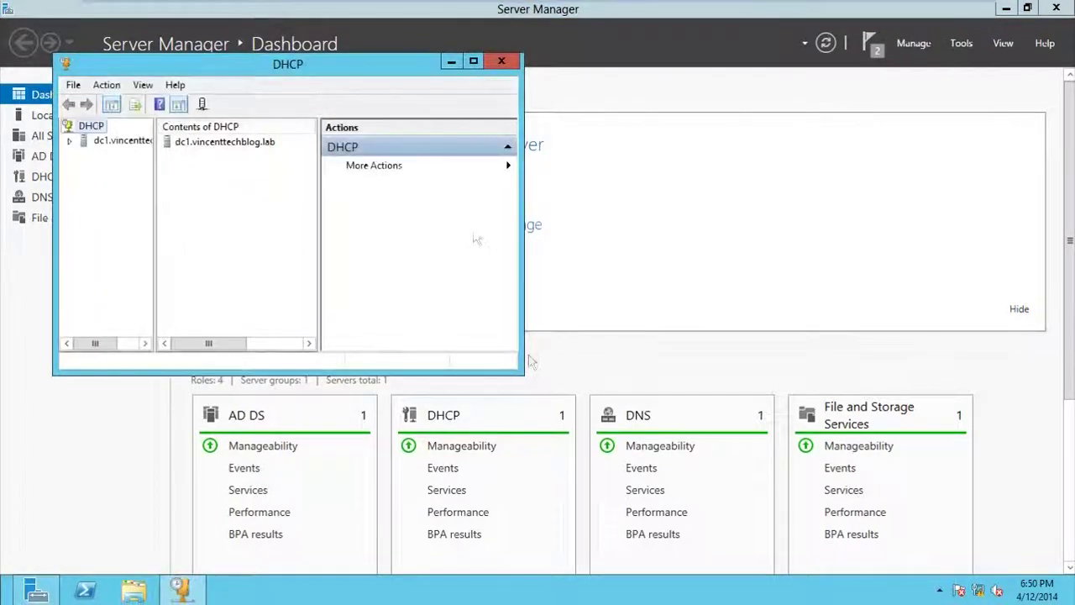
left_click_drag(518, 369, 987, 568)
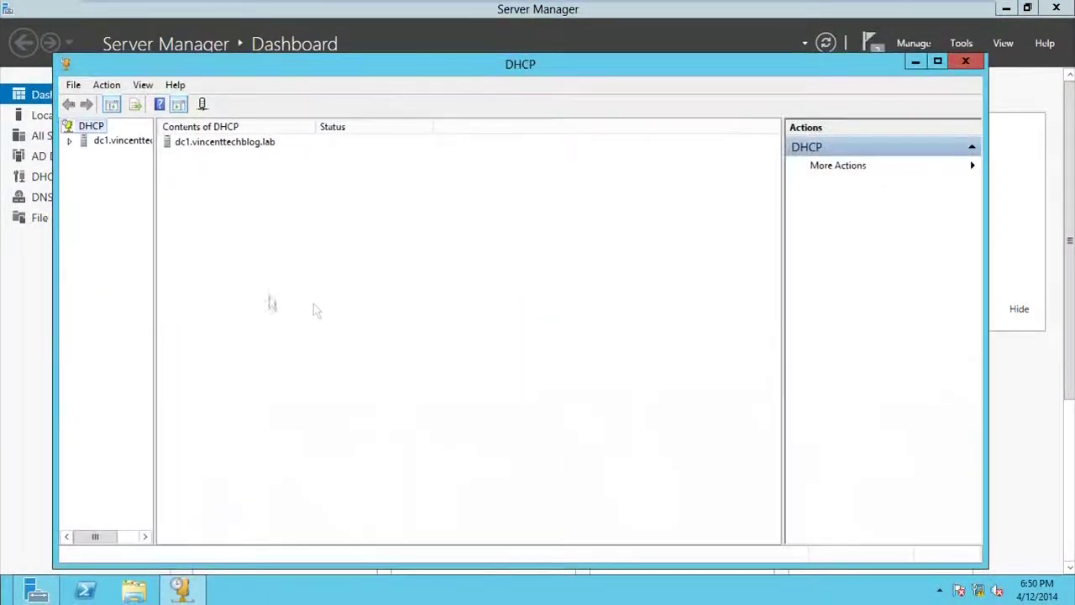
left_click_drag(156, 223, 302, 227)
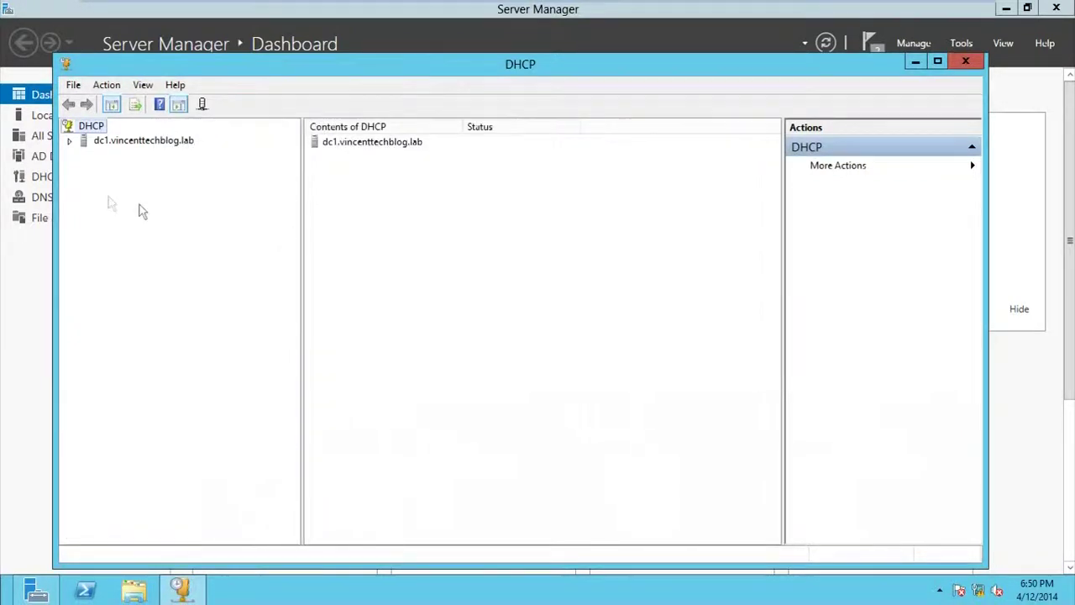
Step: Expand dc1.vincenttechblog.lab and select IPv4 to show its Add a Scope page
left_click(71, 142)
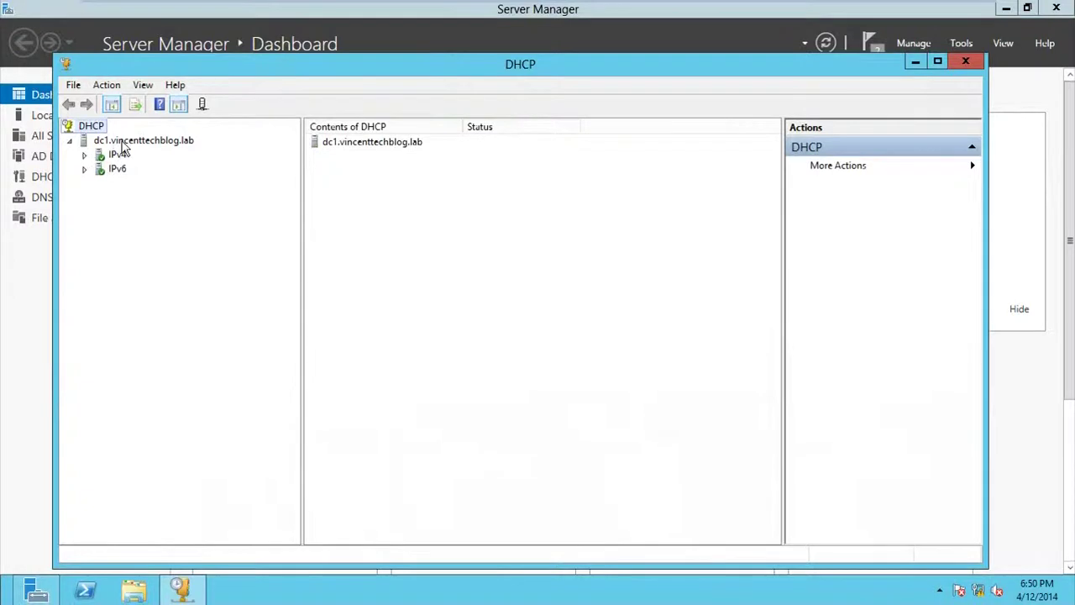
left_click(85, 155)
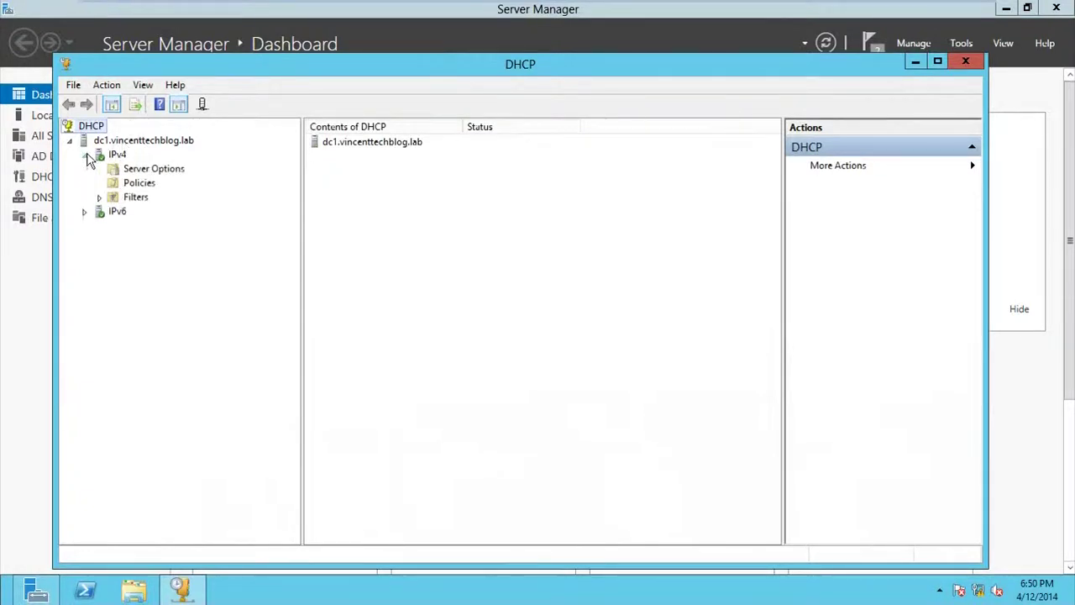
left_click(124, 154)
left_click(130, 141)
left_click(123, 153)
left_click(126, 141)
left_click(124, 153)
left_click(126, 141)
left_click(117, 154)
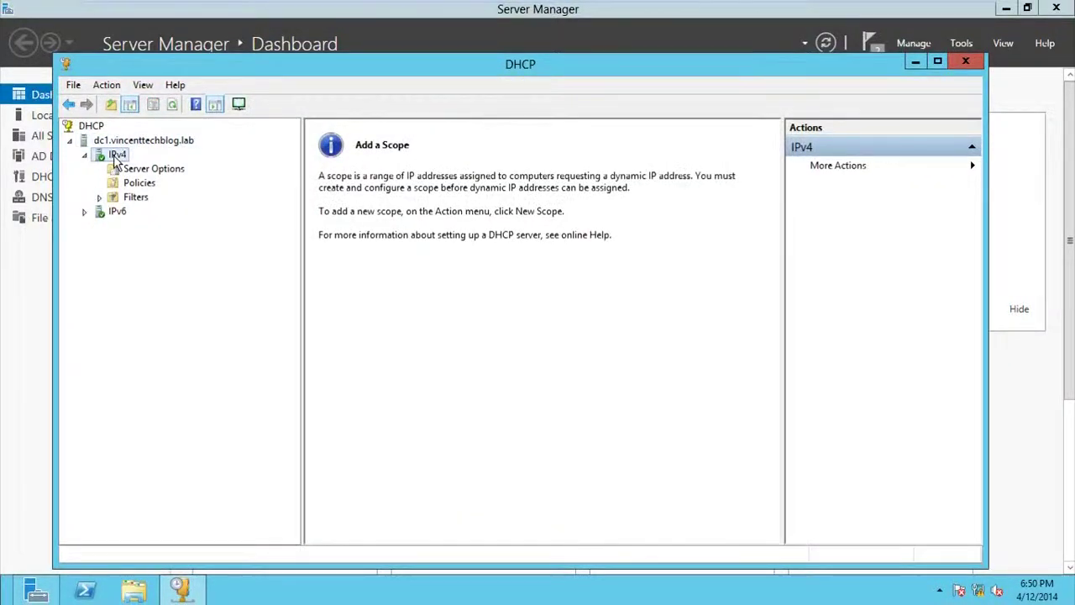
Step: Launch New Scope on IPv4 and name the scope 'First Scope'
right_click(117, 162)
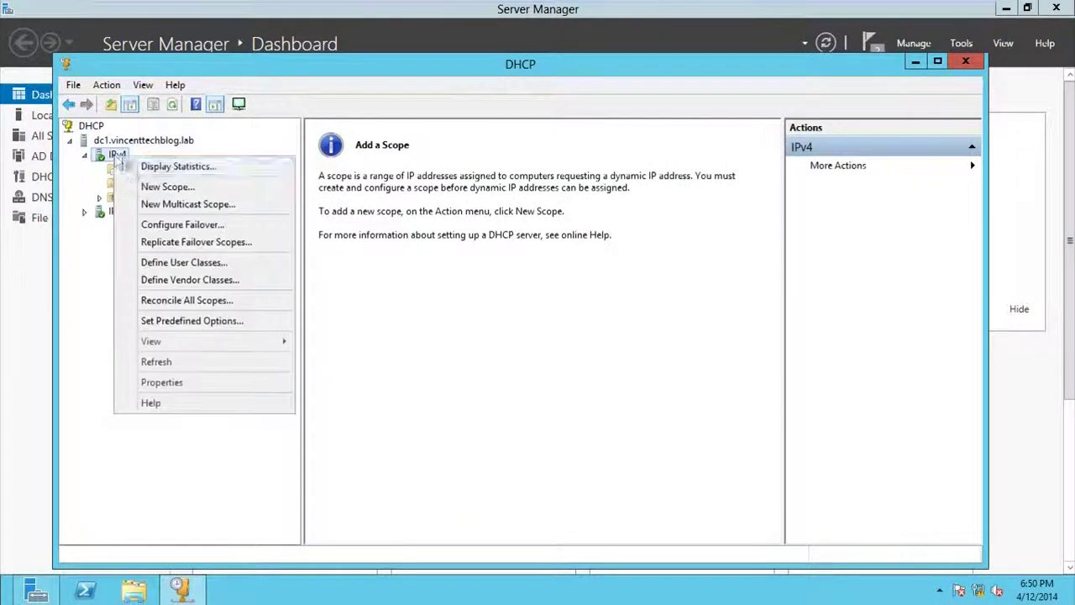
left_click(167, 189)
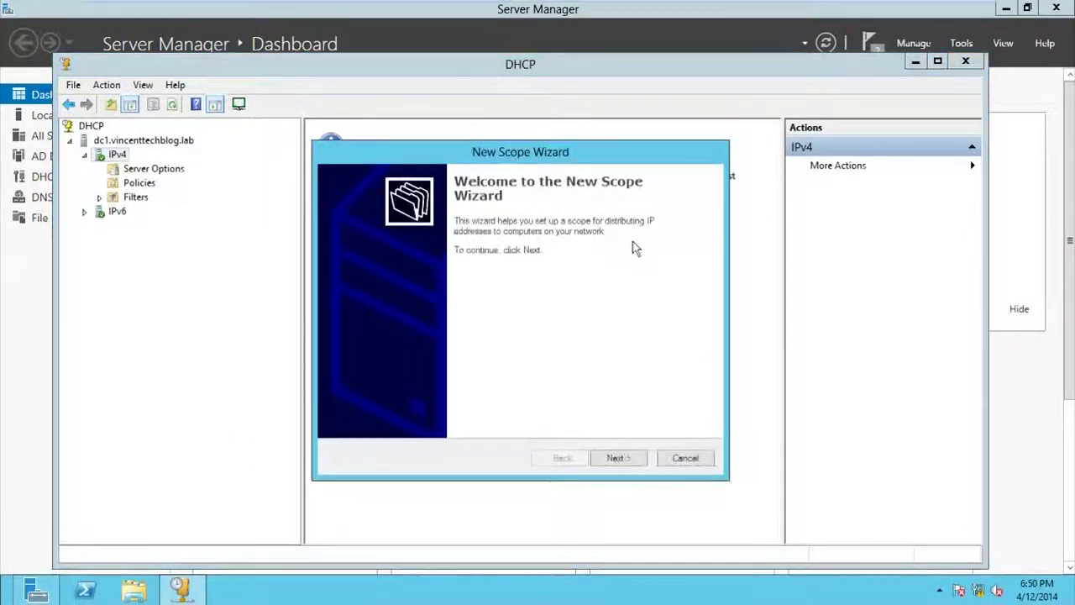
left_click(614, 460)
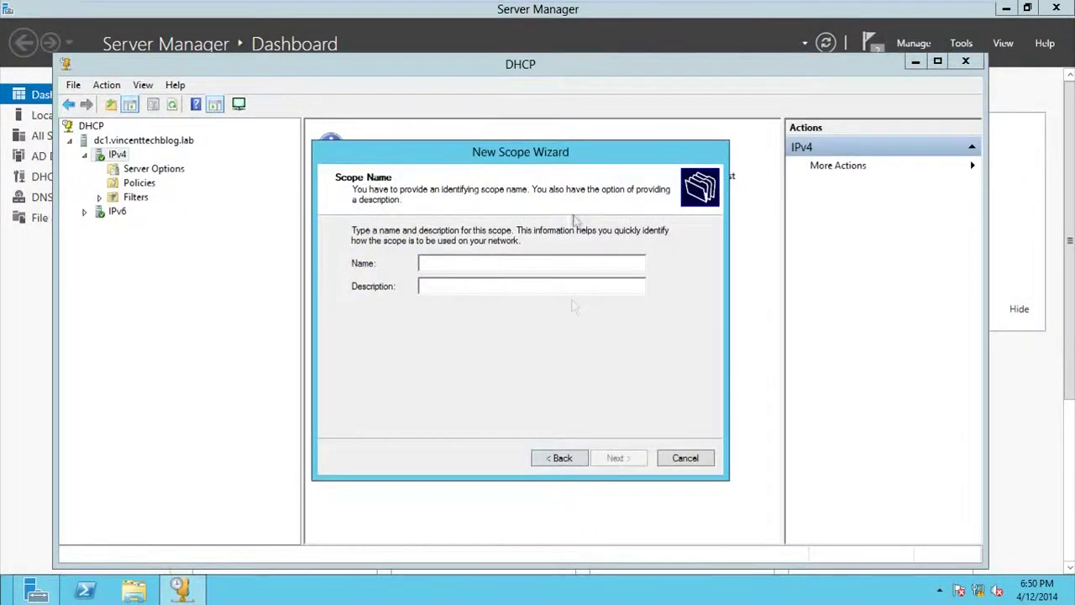
mouse_move(577, 162)
left_mouse_down()
mouse_move(533, 147)
mouse_move(577, 151)
left_mouse_up()
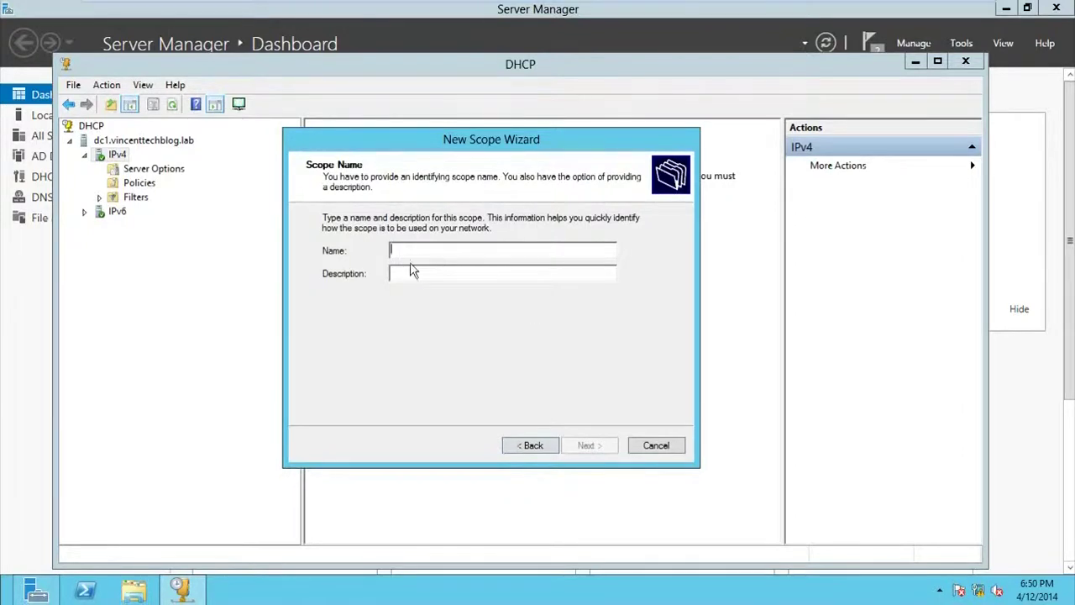
type("First Scope")
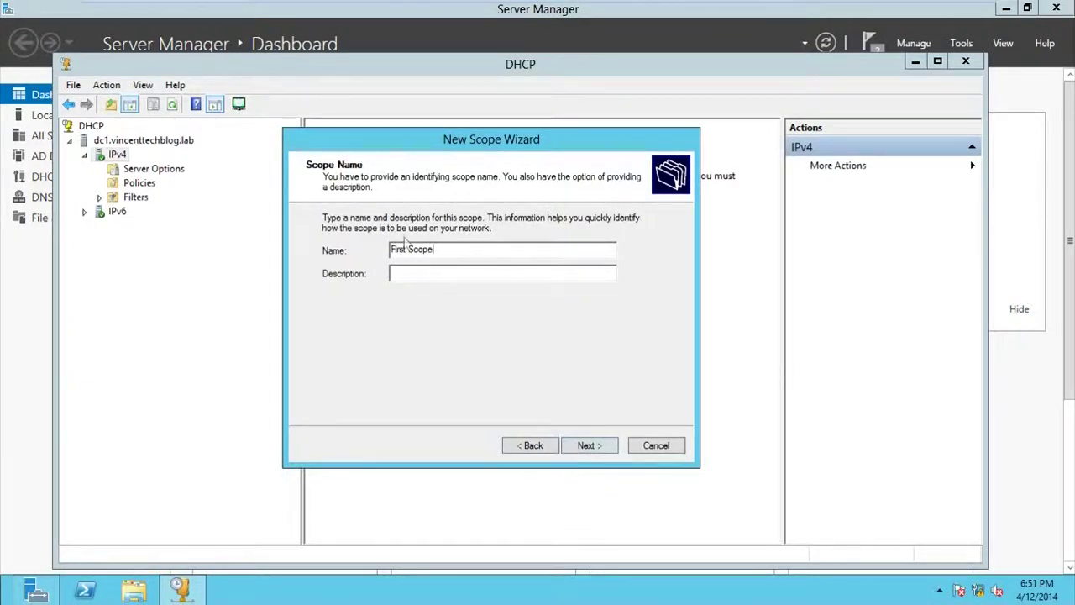
left_click_drag(435, 249, 389, 249)
left_click(609, 452)
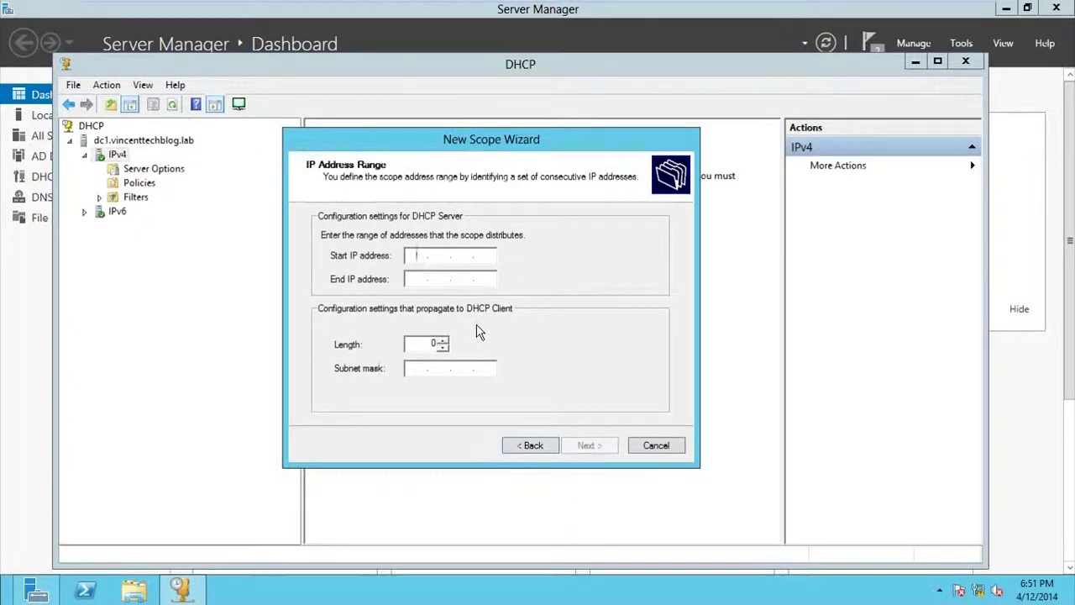
Step: Enter start IP 192.168.0.5 and end IP 192.168.0.20, keeping length 24 (255.255.255.0)
type("192.168.0")
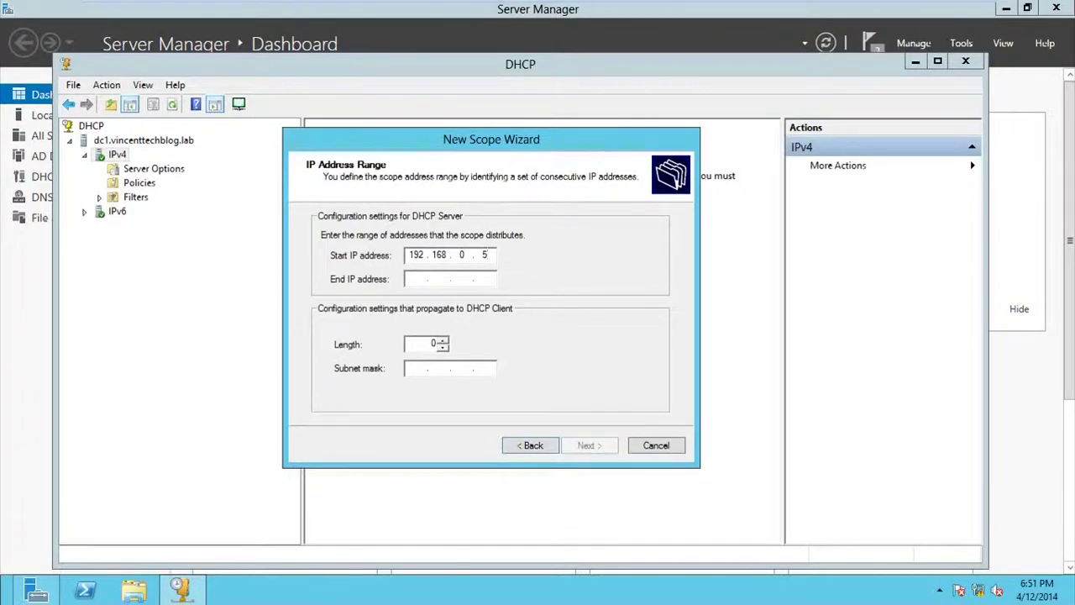
key("Tab")
type("192 . 168 . . ")
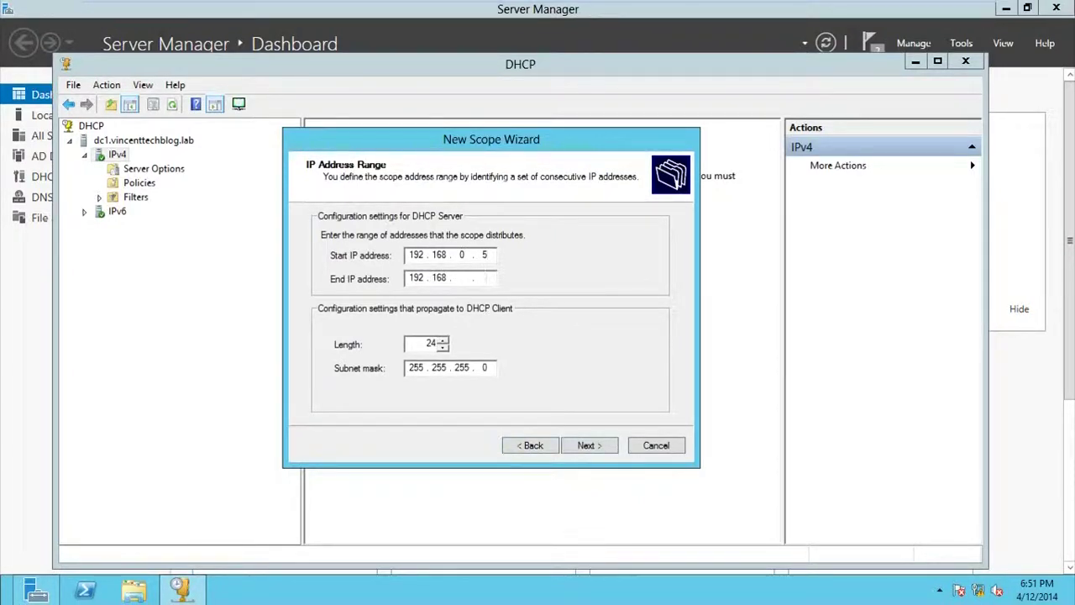
type("20")
double_click(485, 255)
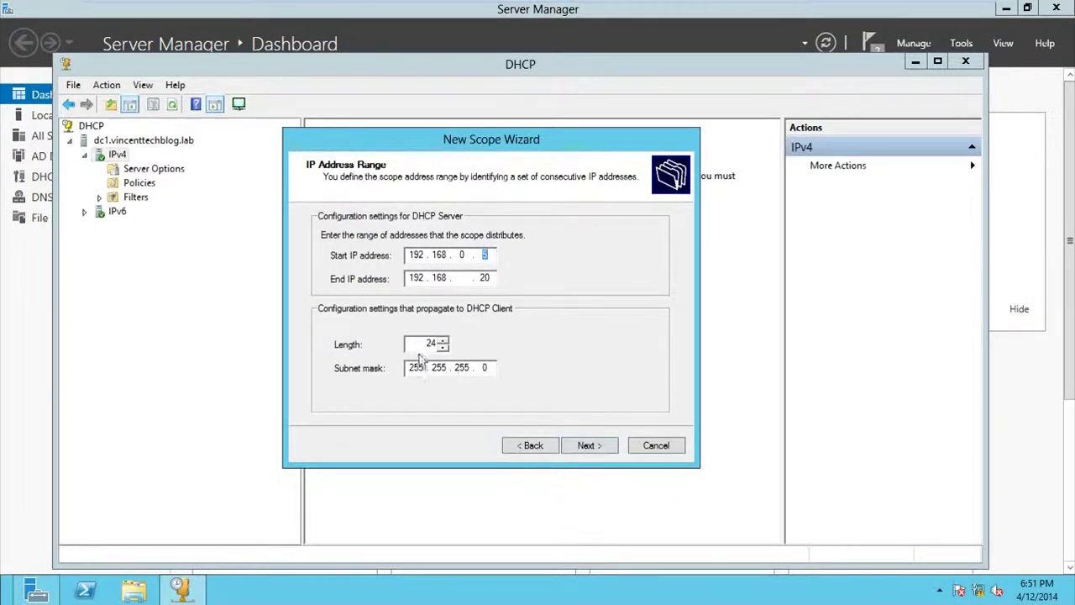
left_click(585, 446)
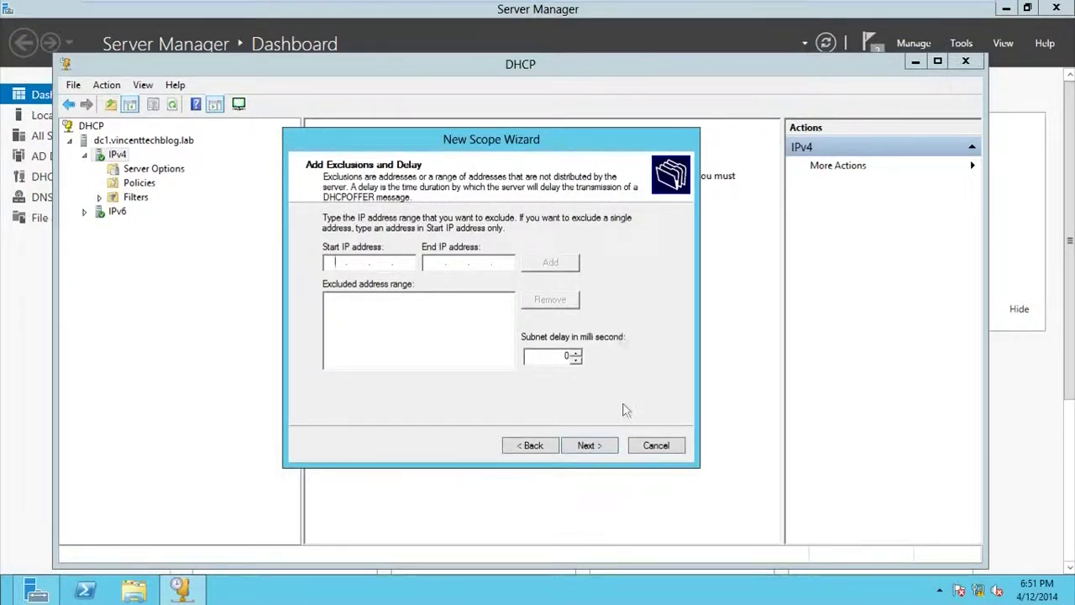
Step: Skip exclusions and keep the scope's lease duration at 8 days
left_click(605, 445)
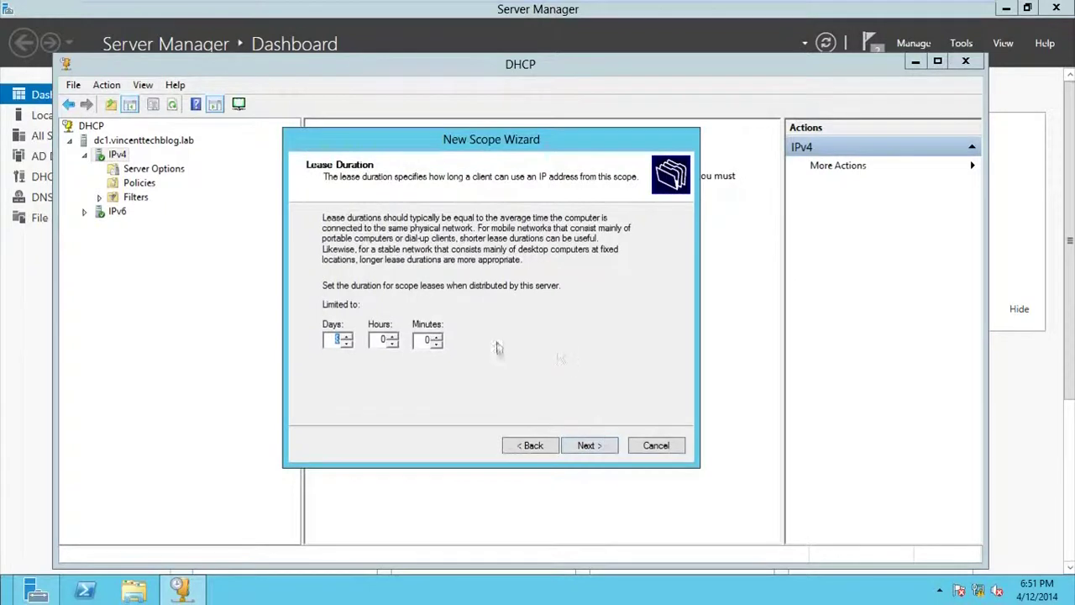
left_click(333, 346)
double_click(337, 339)
left_click(335, 340)
double_click(335, 340)
double_click(335, 340)
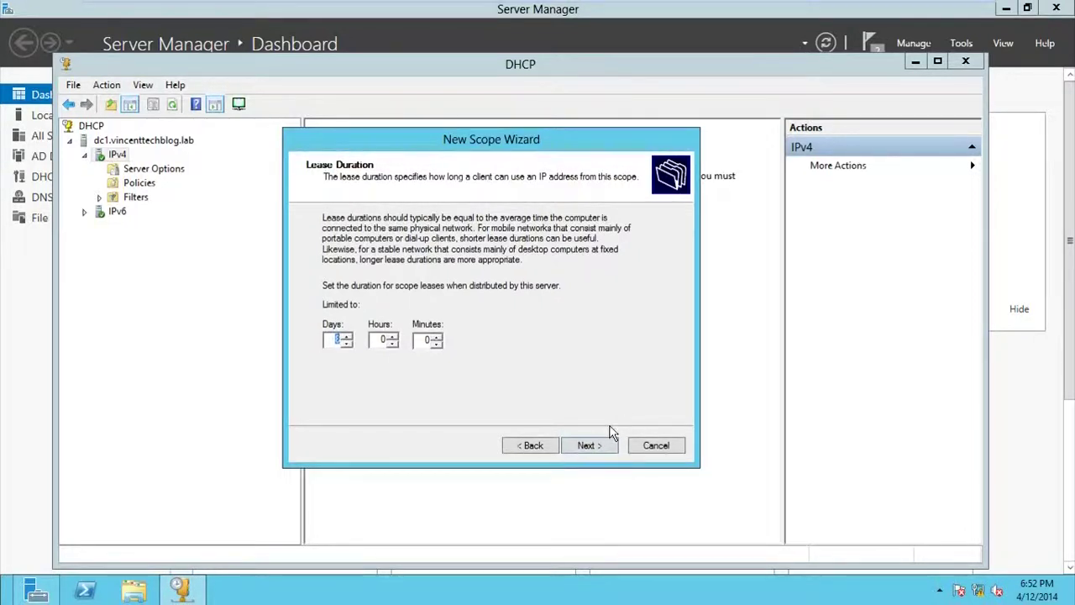
left_click(604, 448)
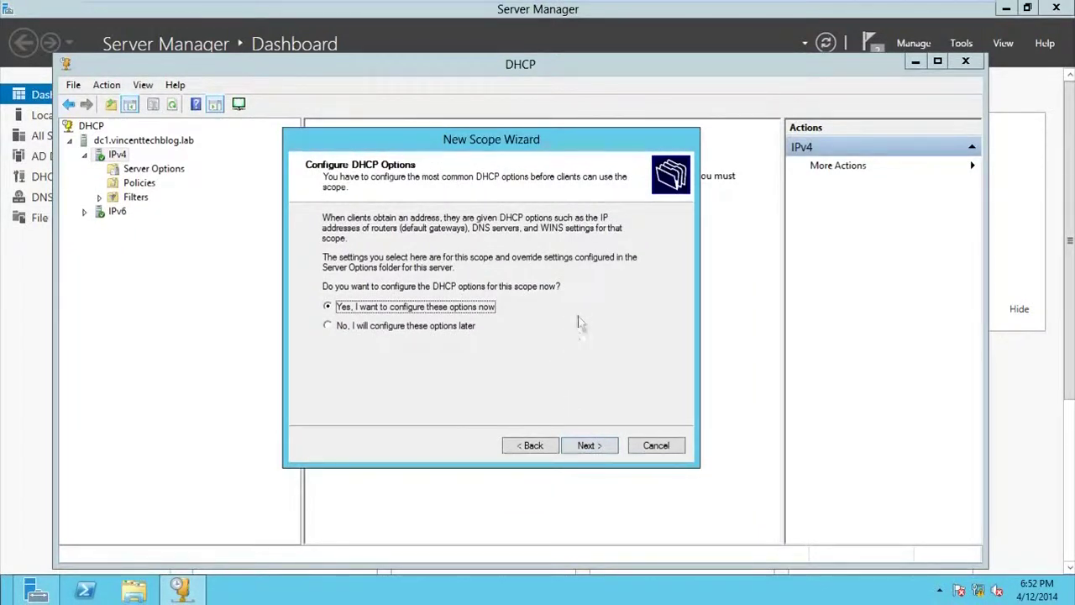
Step: Configure options with no router, parent domain vincenttechblog.lab and DNS server 192.168.0.1
left_click(601, 444)
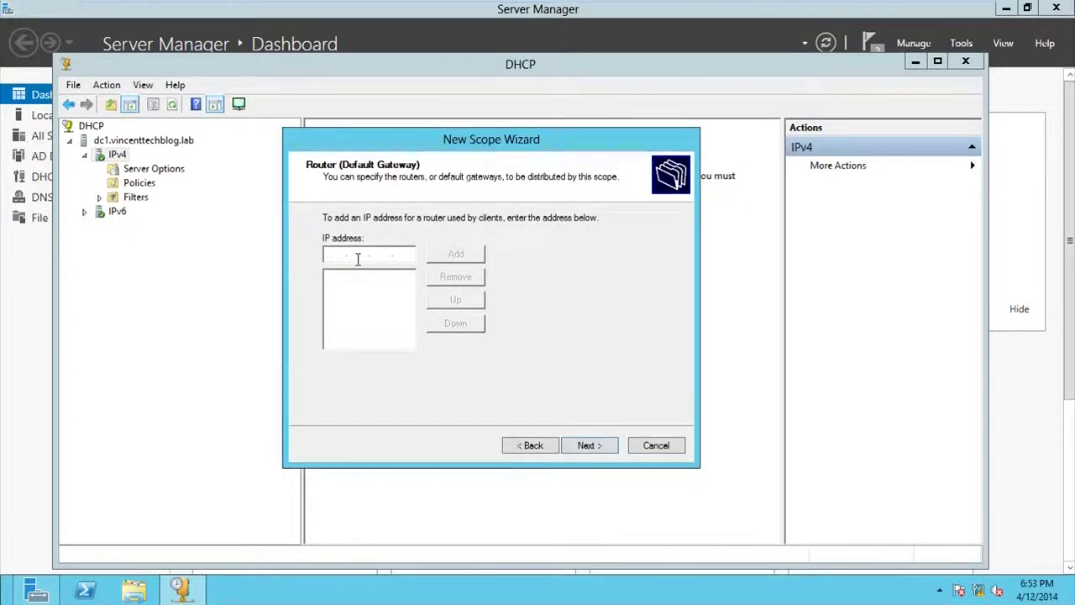
left_click(589, 446)
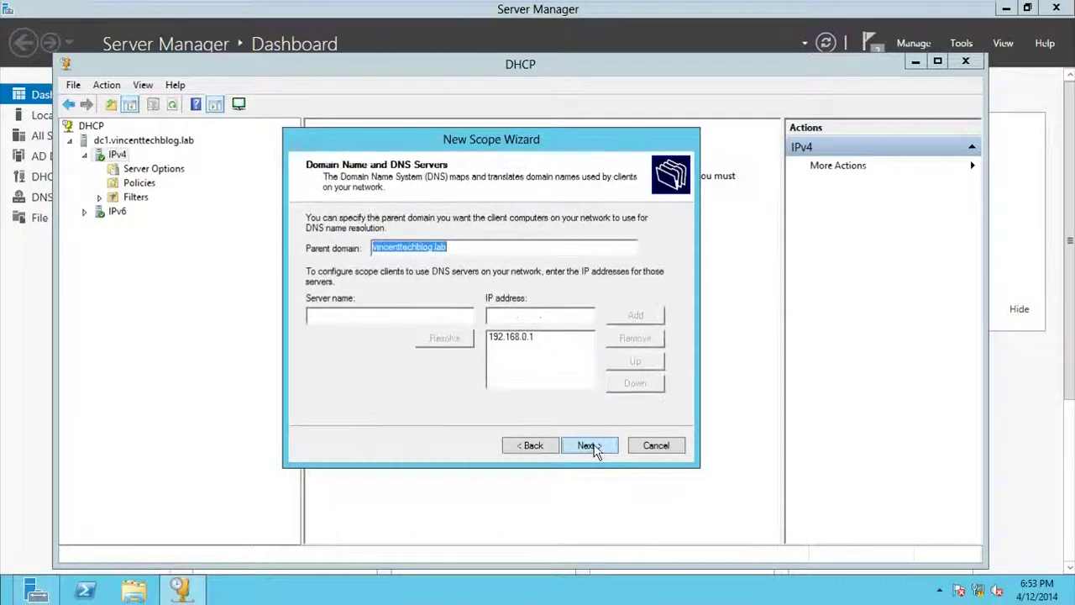
left_click(471, 250)
left_click_drag(482, 250, 382, 246)
left_click(484, 250)
left_click(555, 346)
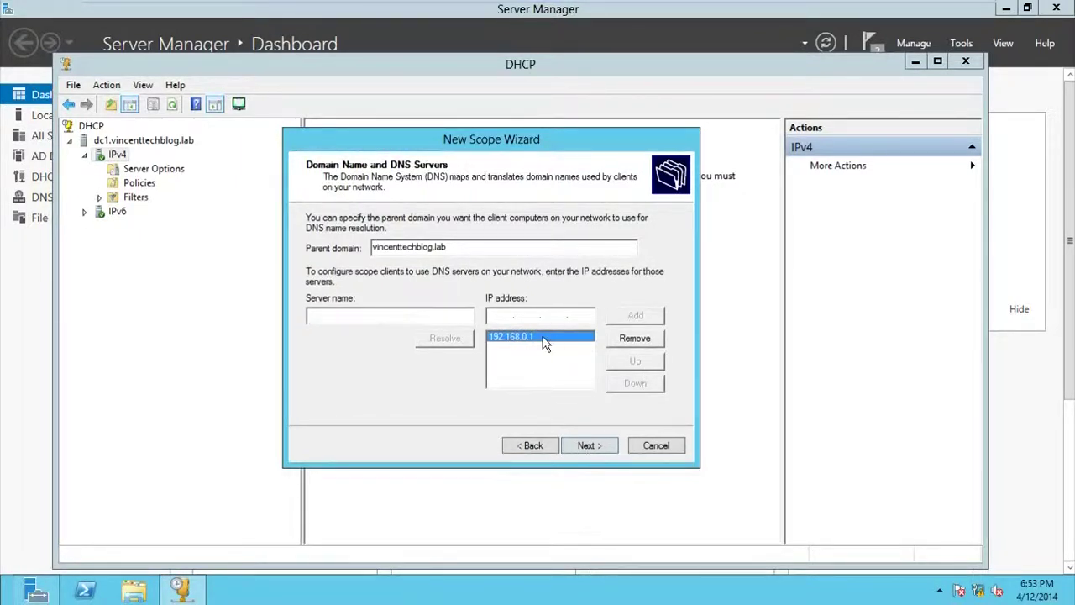
left_click(613, 448)
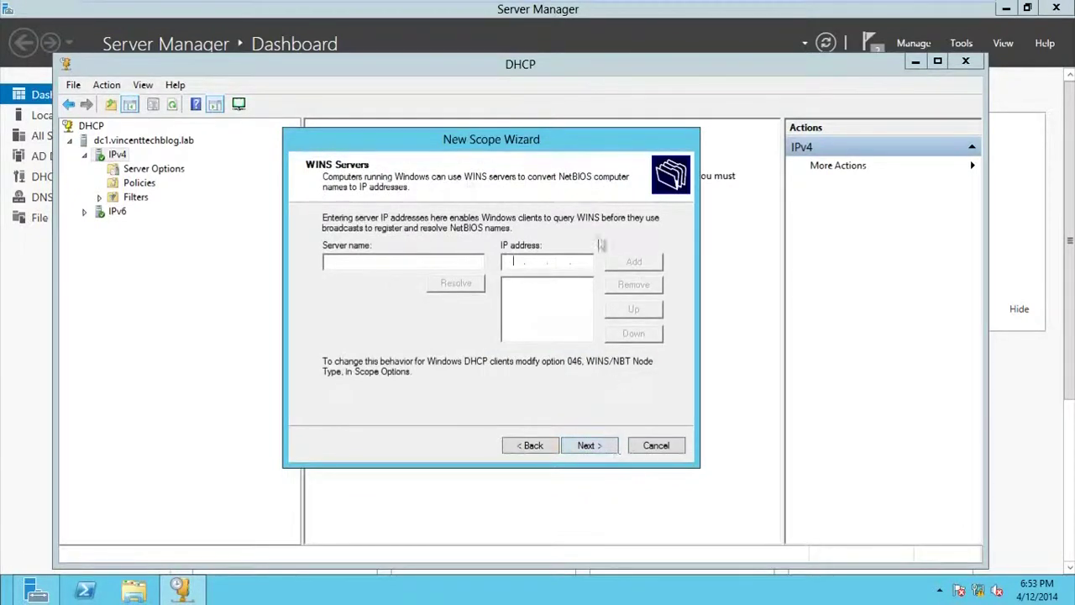
Step: Skip WINS servers, activate the scope now and finish the wizard
left_click(589, 447)
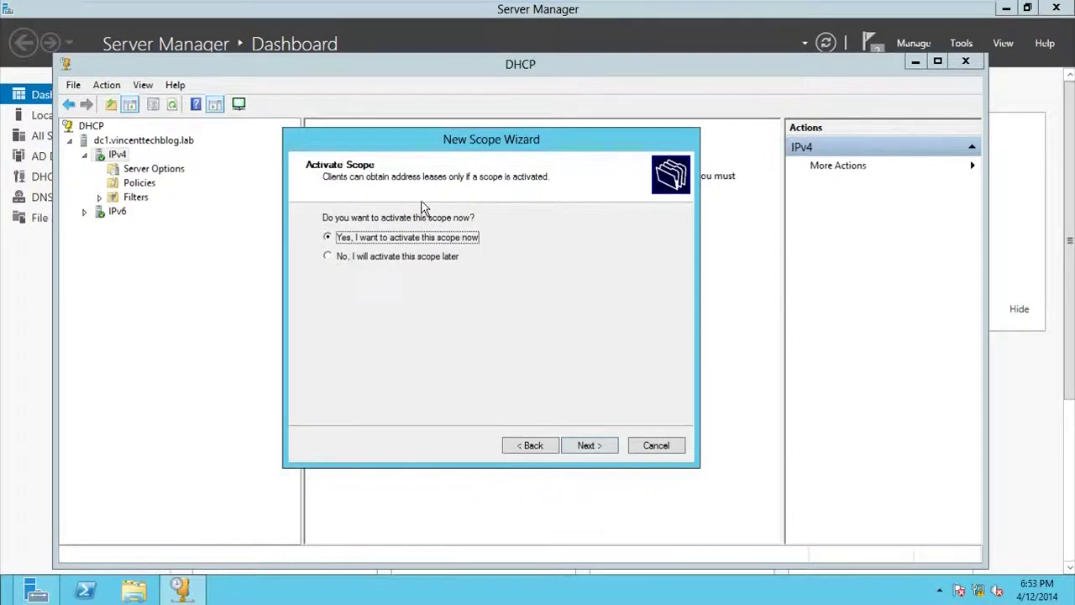
left_click(590, 446)
left_click(596, 449)
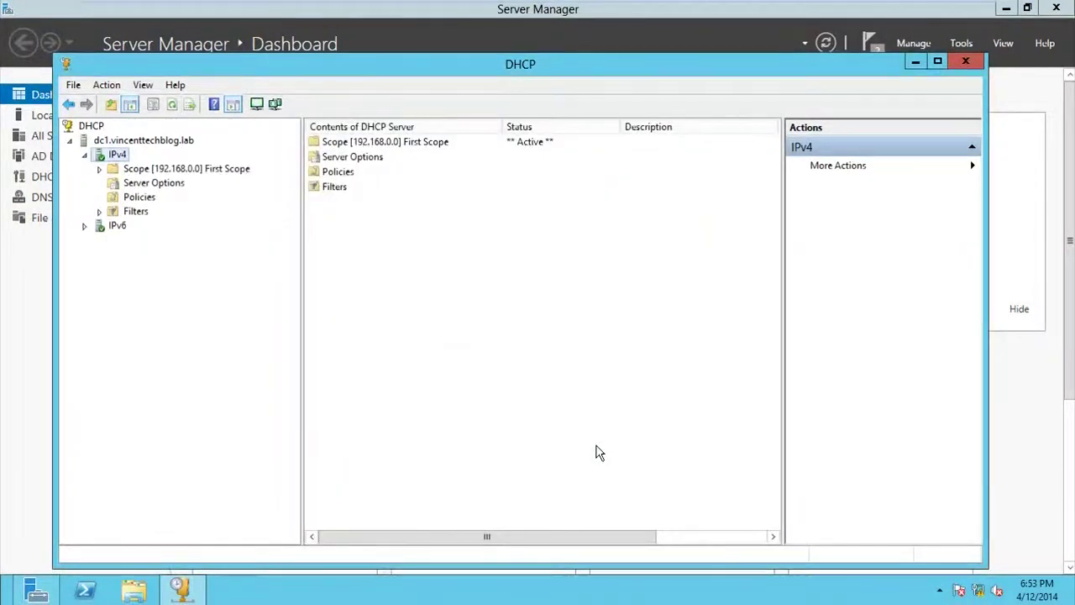
Step: Expand First Scope to view the 192.168.0.5–192.168.0.20 address pool and the empty lease list
left_click(100, 169)
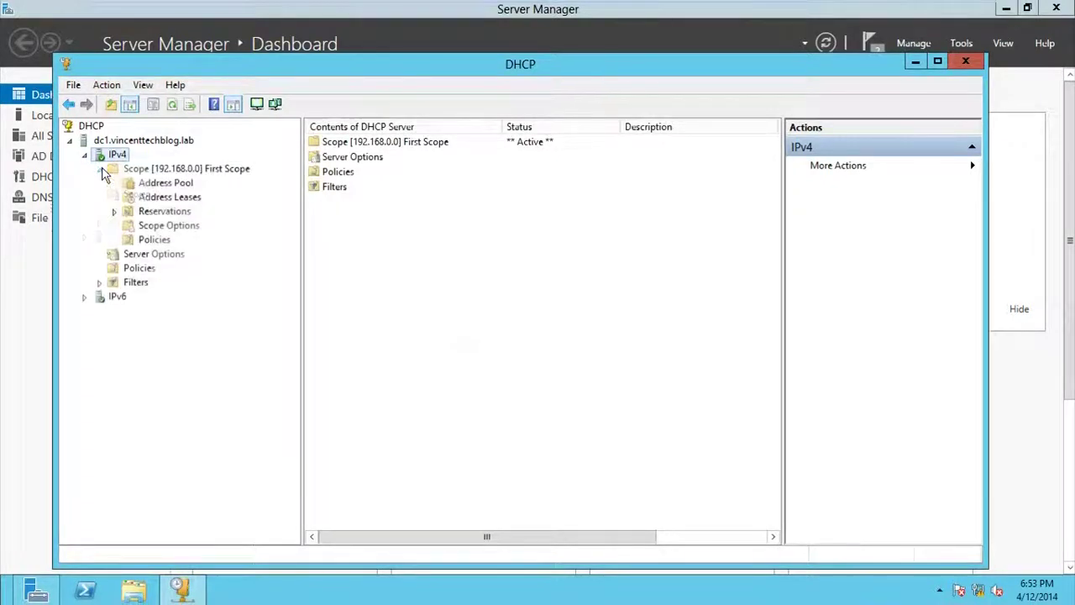
left_click(140, 171)
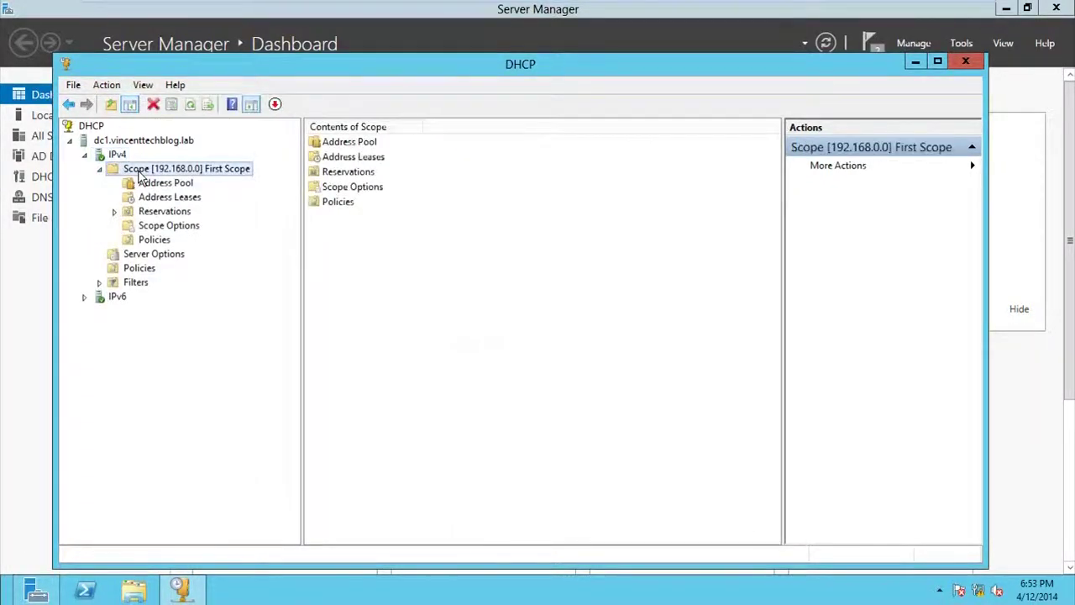
left_click(131, 184)
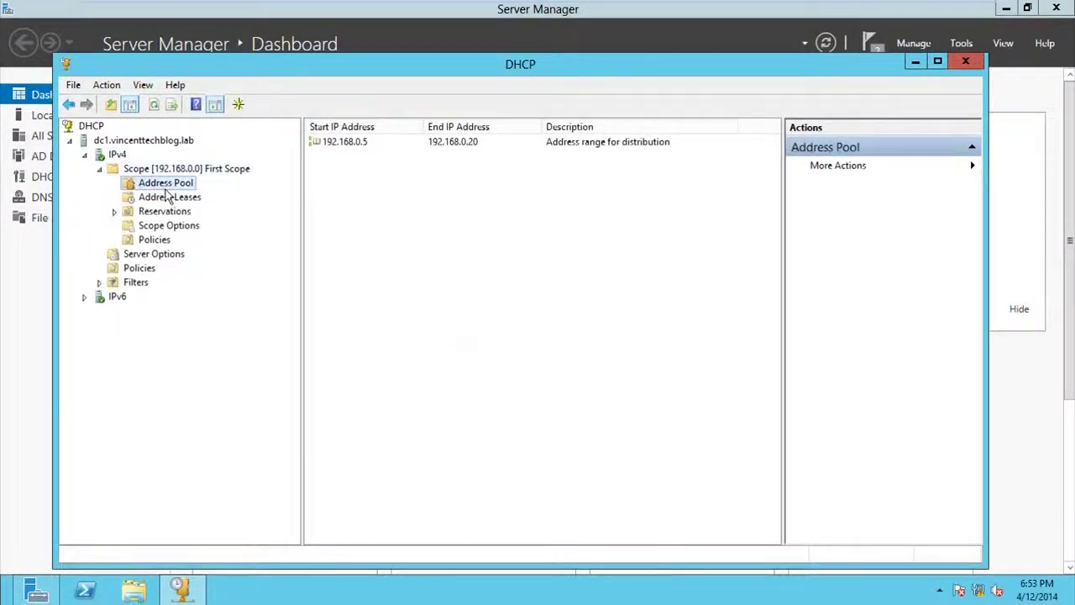
left_click(362, 144)
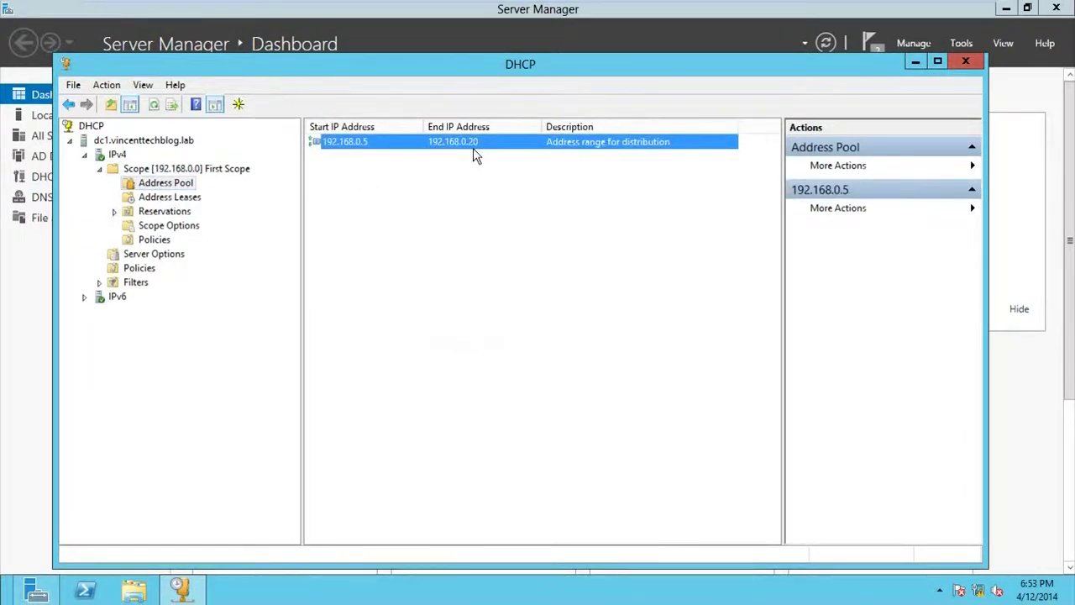
left_click(178, 198)
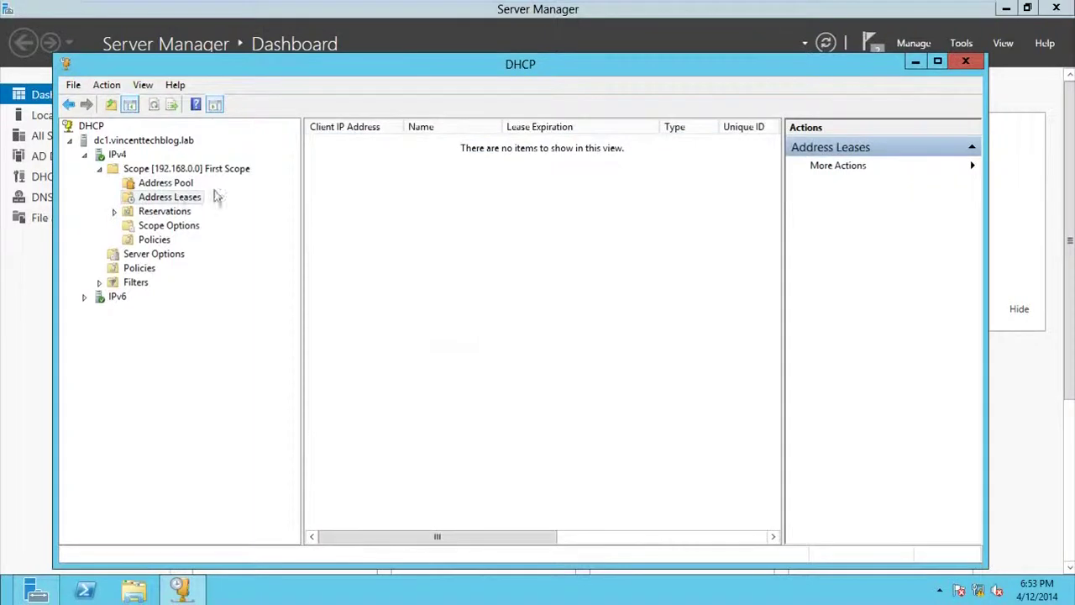
left_click(172, 200)
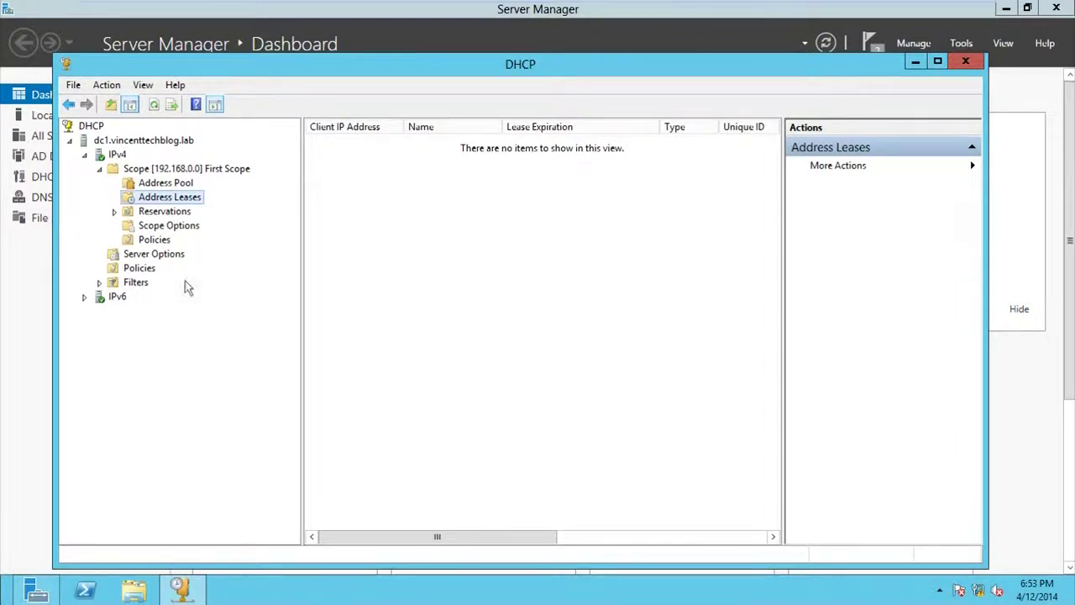
Step: Review the 006 DNS Servers and 015 DNS Domain Name options, then refresh the address pool
left_click(172, 226)
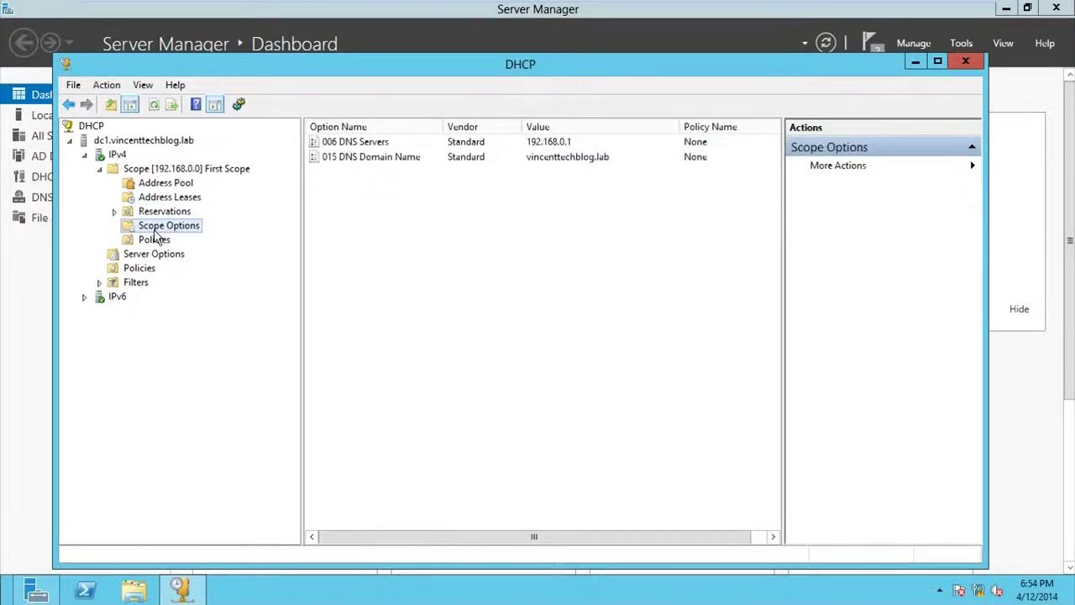
left_click(370, 142)
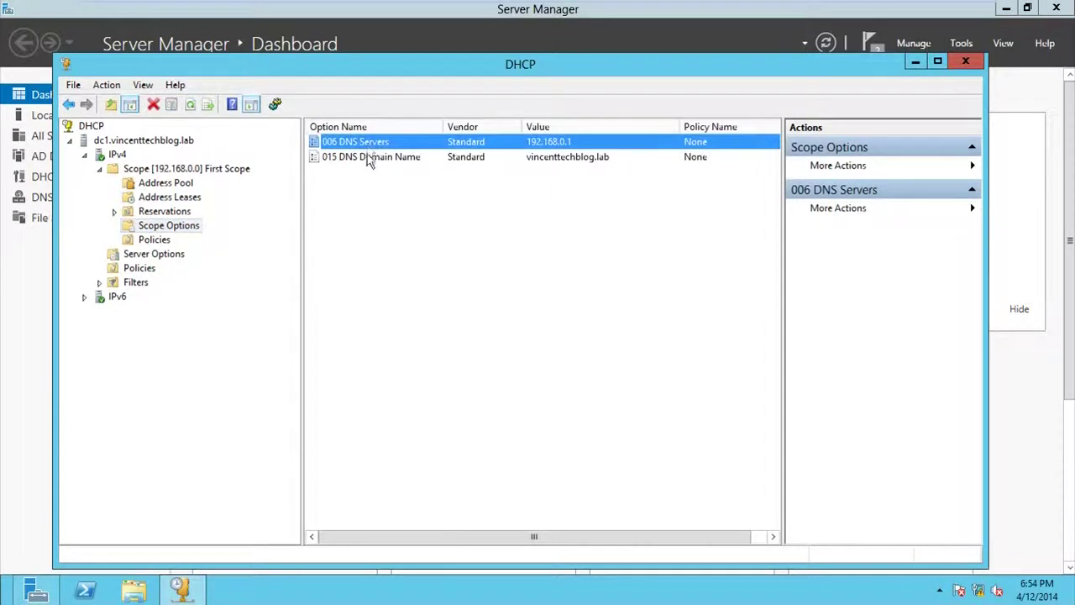
left_click(367, 157)
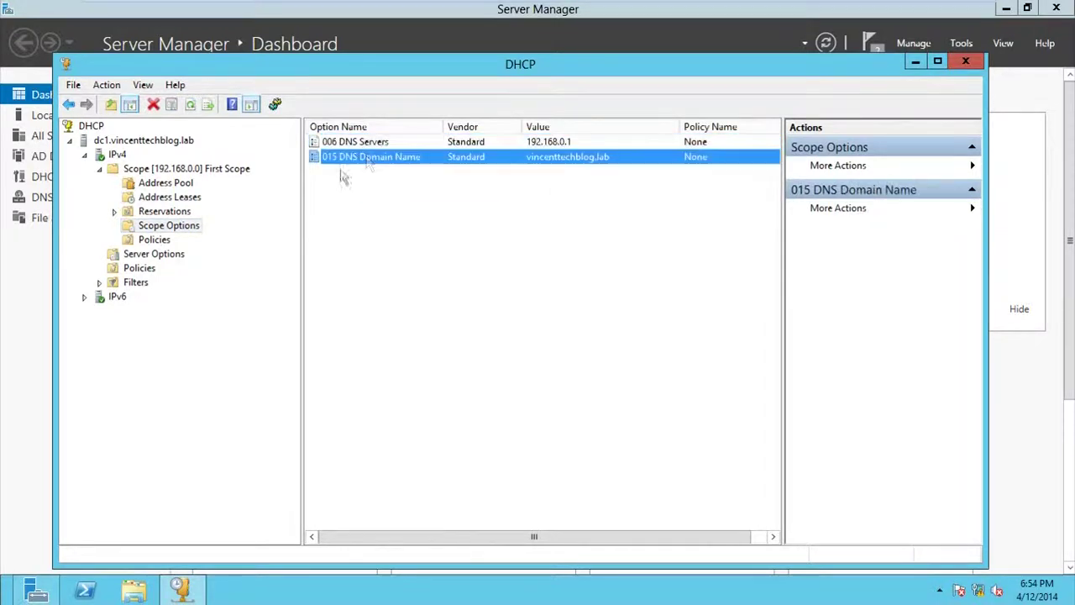
left_click(170, 197)
left_click(171, 186)
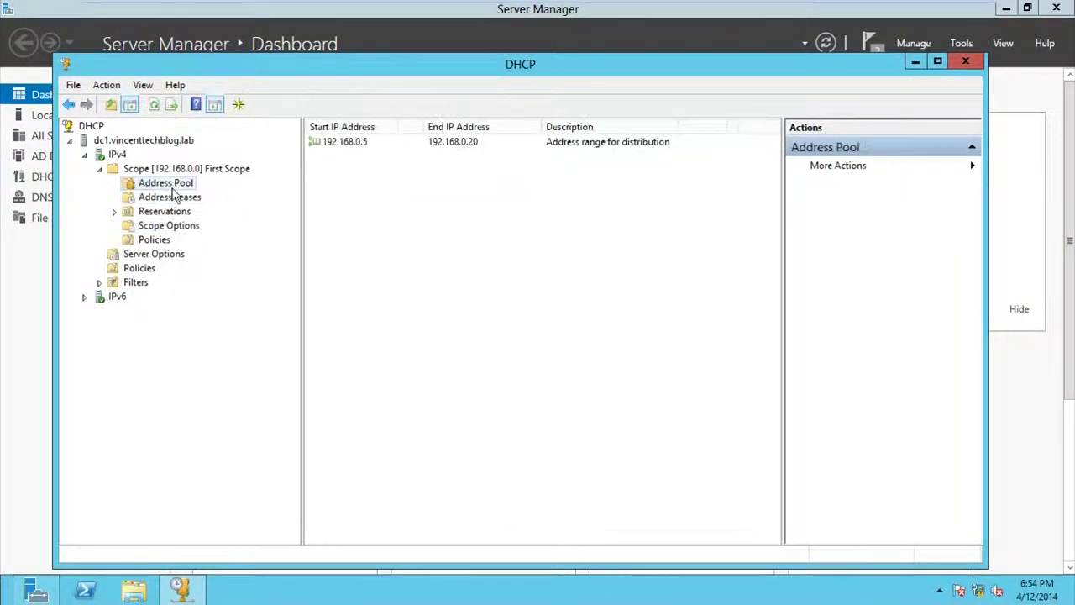
right_click(354, 149)
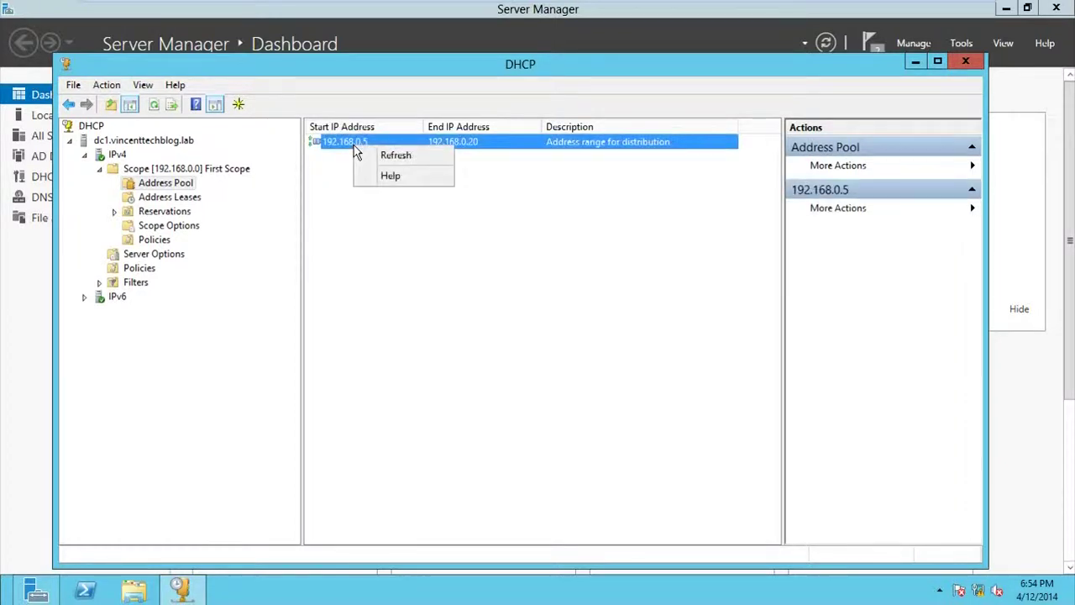
left_click(369, 156)
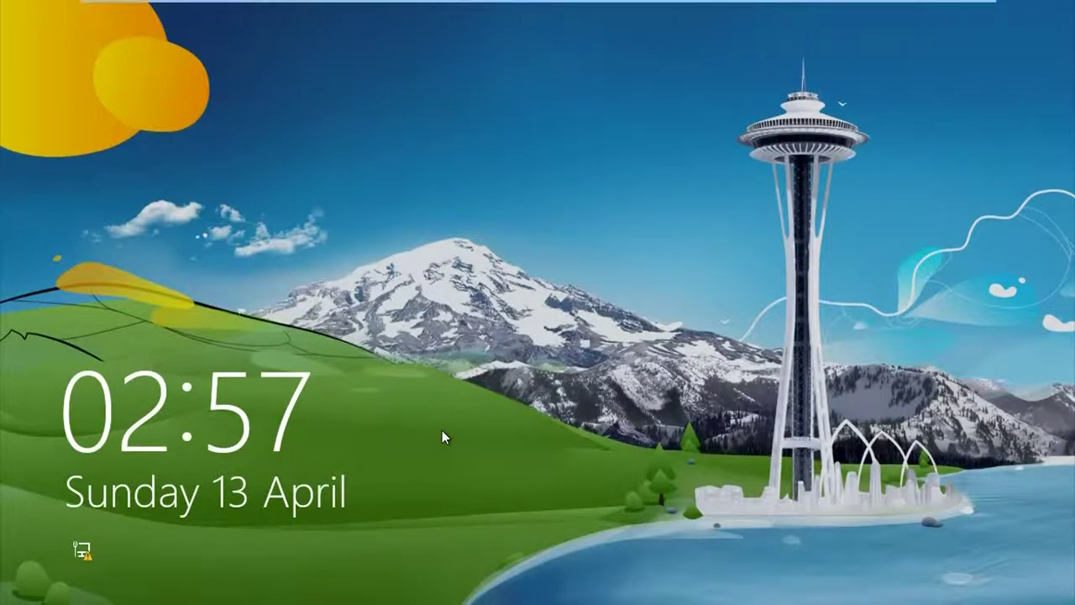
Step: Sign in to the Windows 8 client as the domain user with its password and open the Desktop tile
left_click(442, 430)
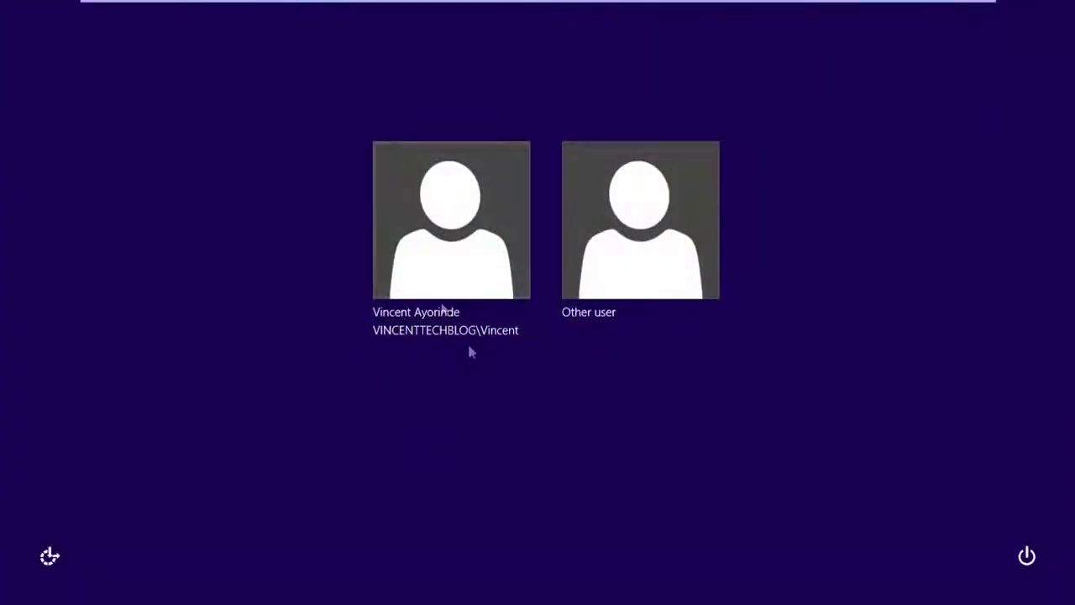
left_click(445, 288)
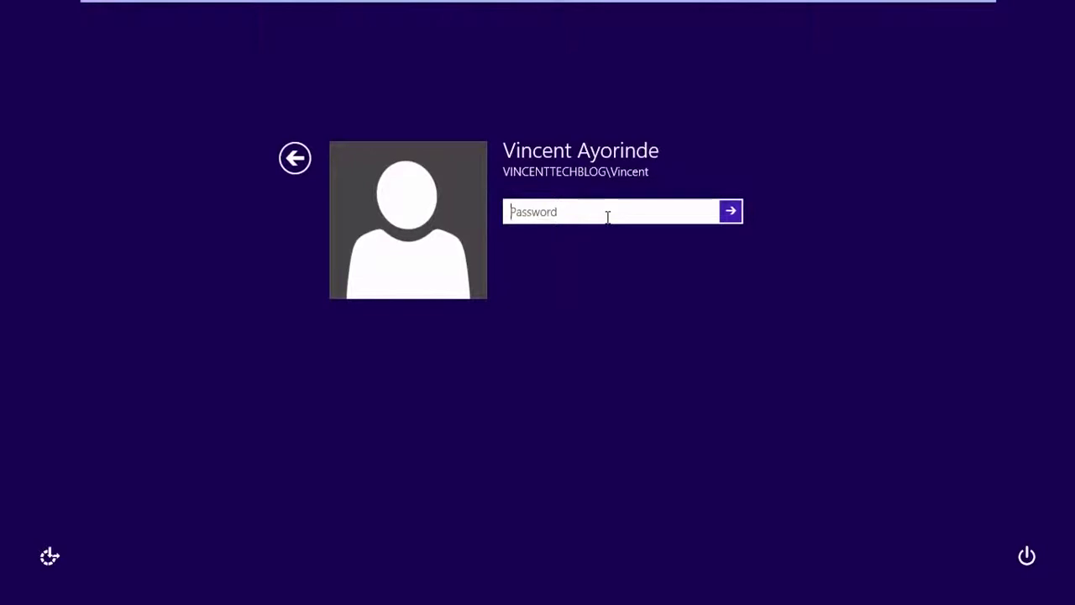
type("•••••••")
key("Return")
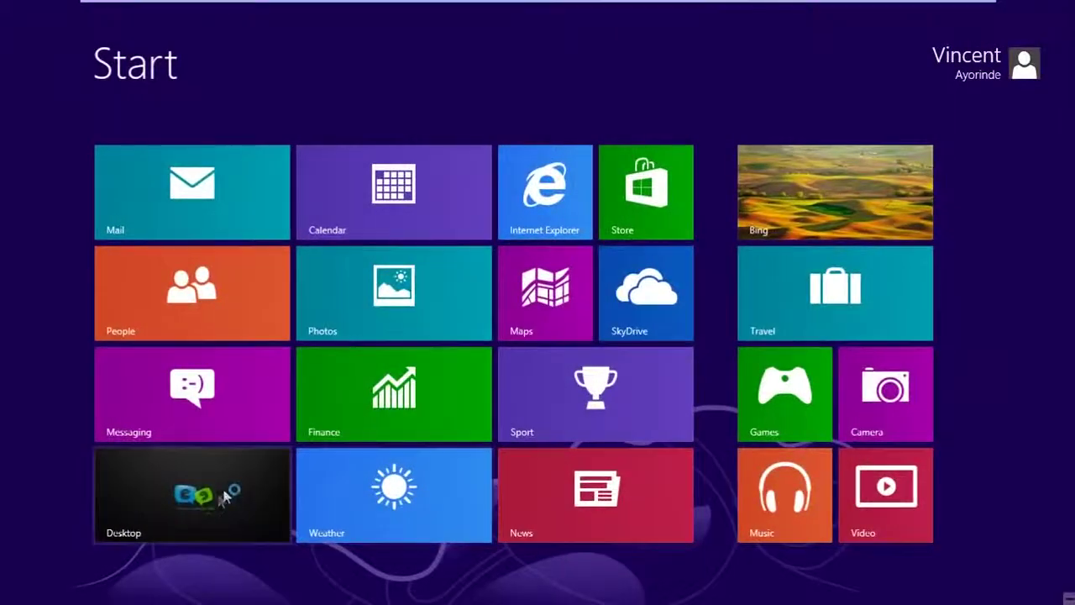
left_click(218, 495)
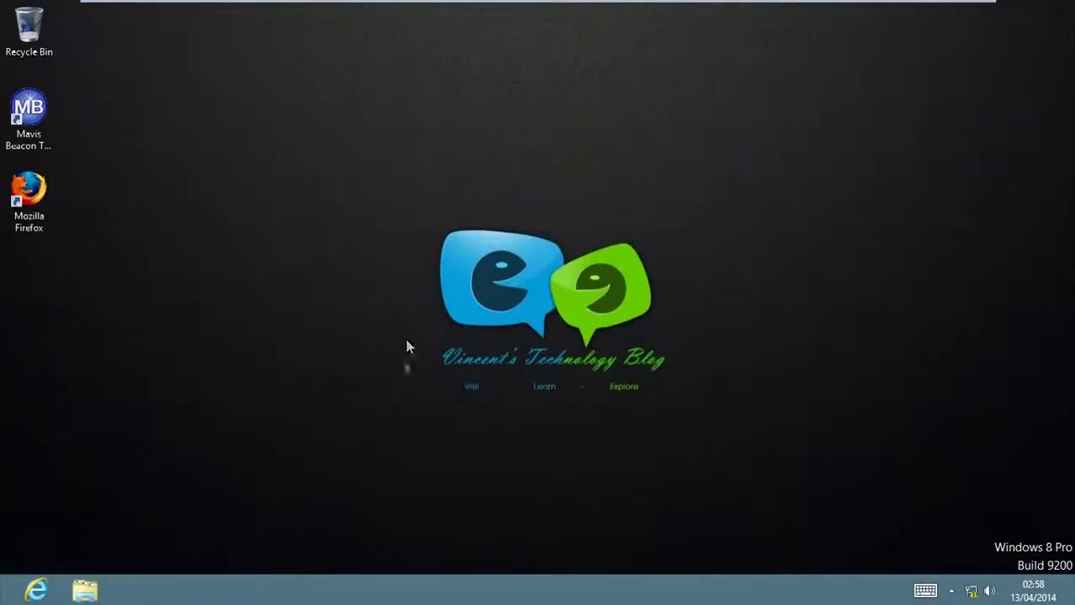
Step: From Network and Sharing Center's adapter list, open Ethernet0's properties
mouse_move(1073, 603)
right_click(972, 594)
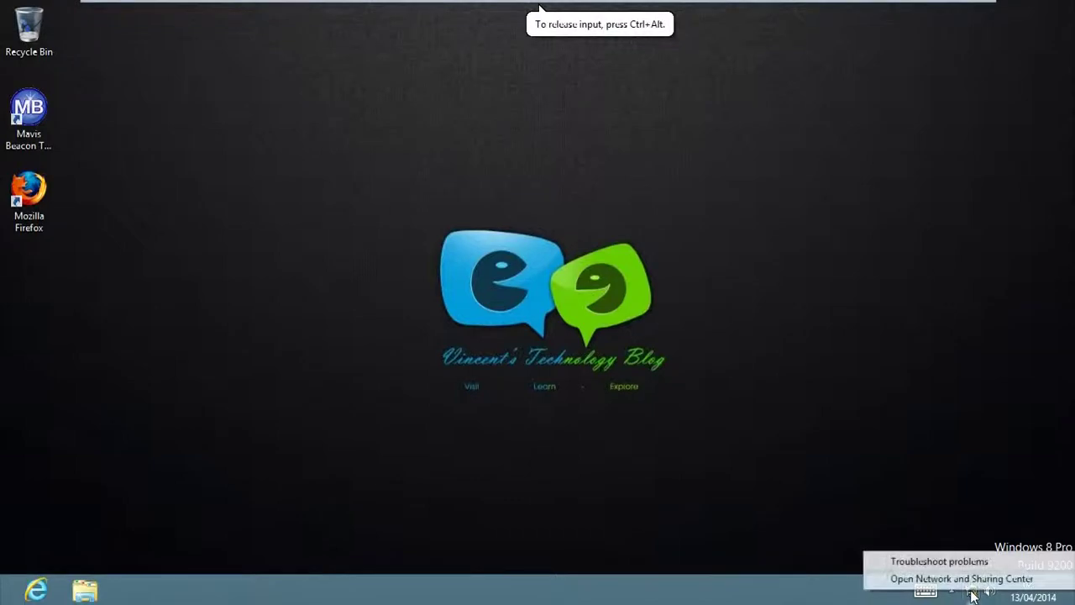
left_click(974, 577)
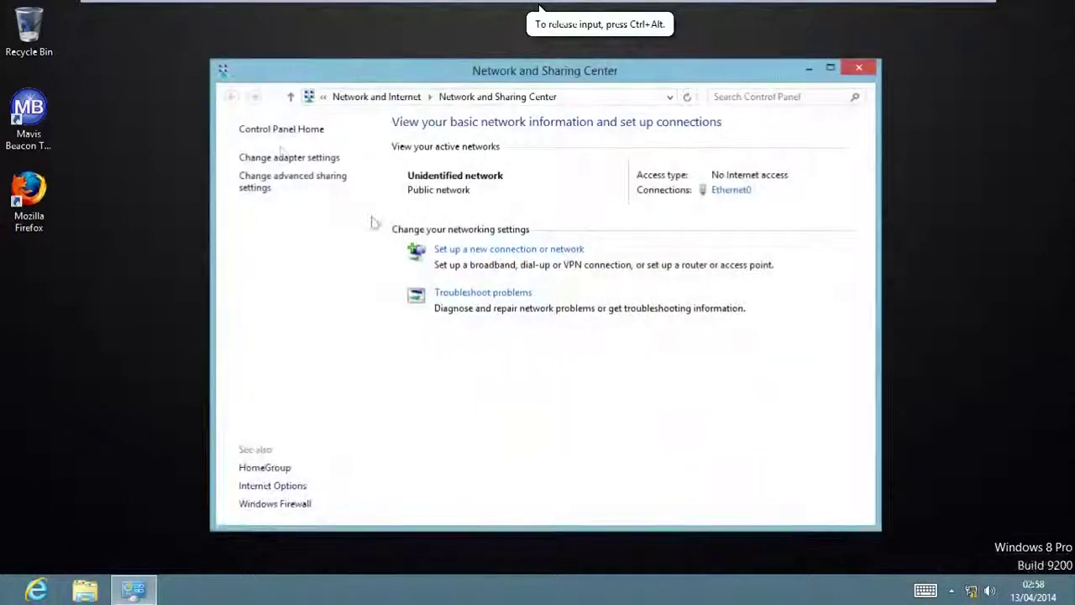
left_click(277, 157)
left_click(470, 179)
right_click(473, 178)
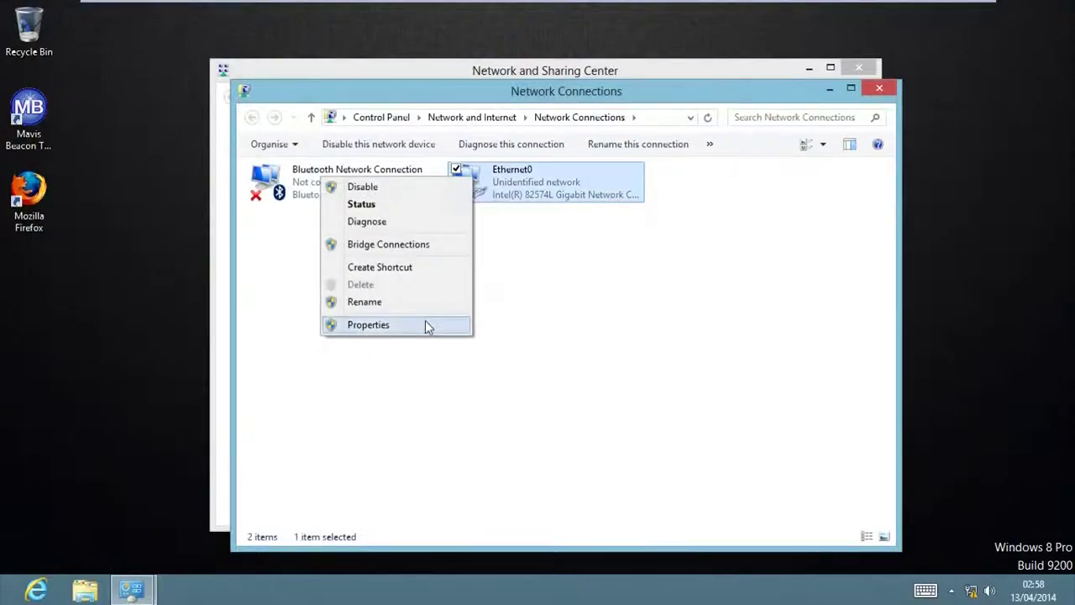
left_click(426, 325)
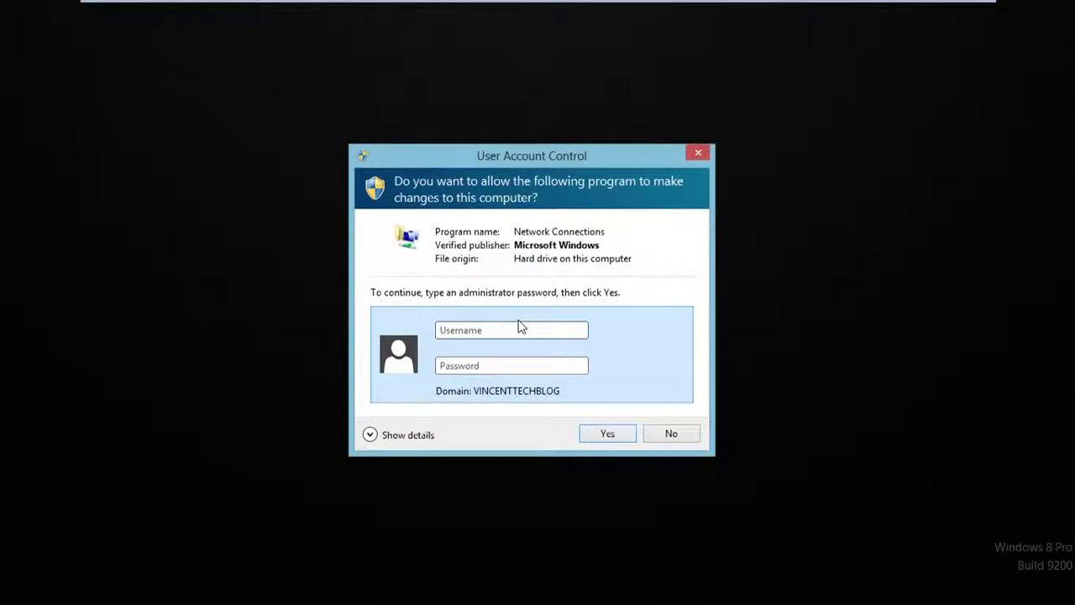
Step: Enter the administrator password in the UAC prompt, correcting a typo, to allow elevation
type("administrator")
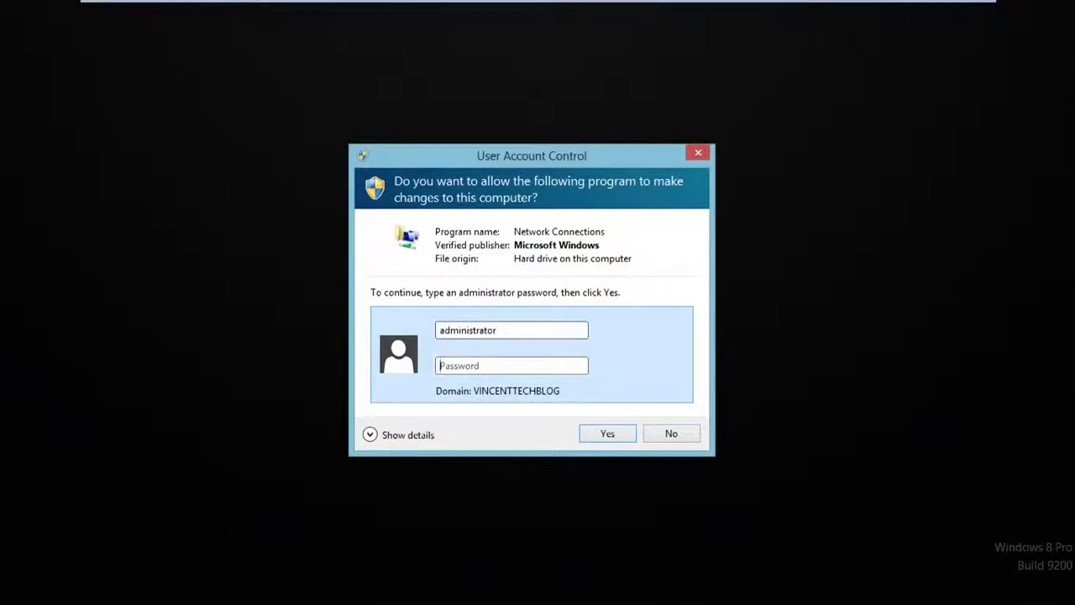
type("Pa")
key("Return")
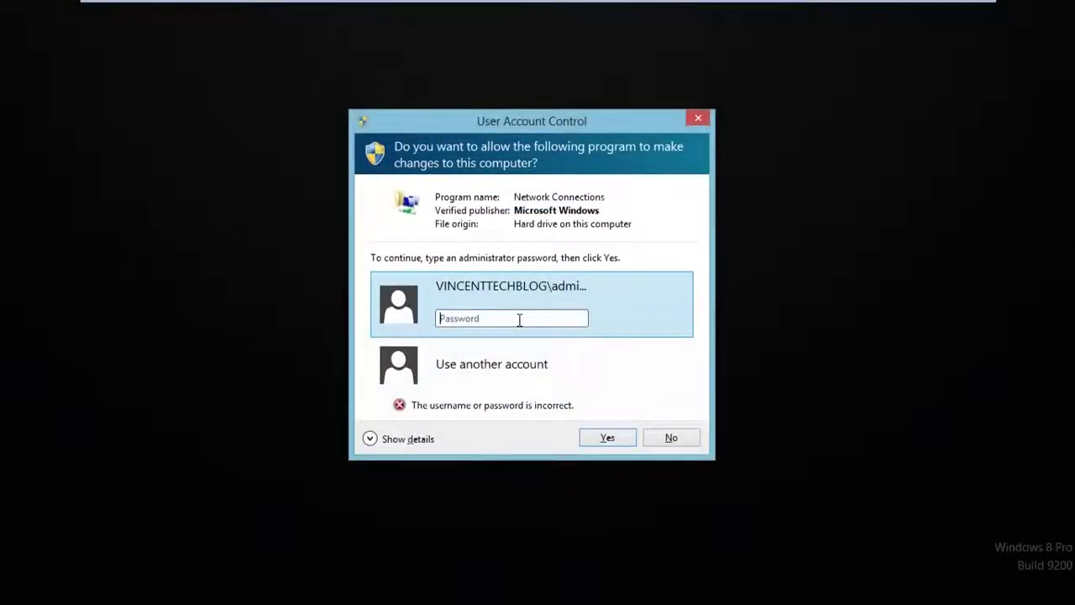
type("Pa")
key("BackSpace")
key("BackSpace")
type("P")
key("Return")
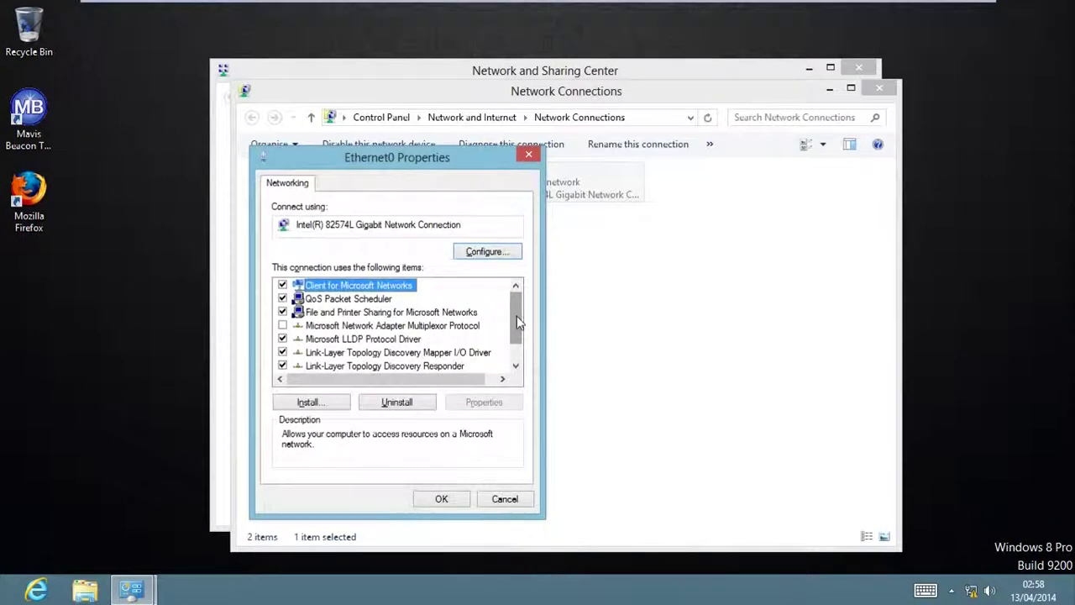
Step: Set Ethernet0's IPv4 to obtain the IP address and DNS server address automatically
scroll(458, 367, "down", 1)
left_click(440, 366)
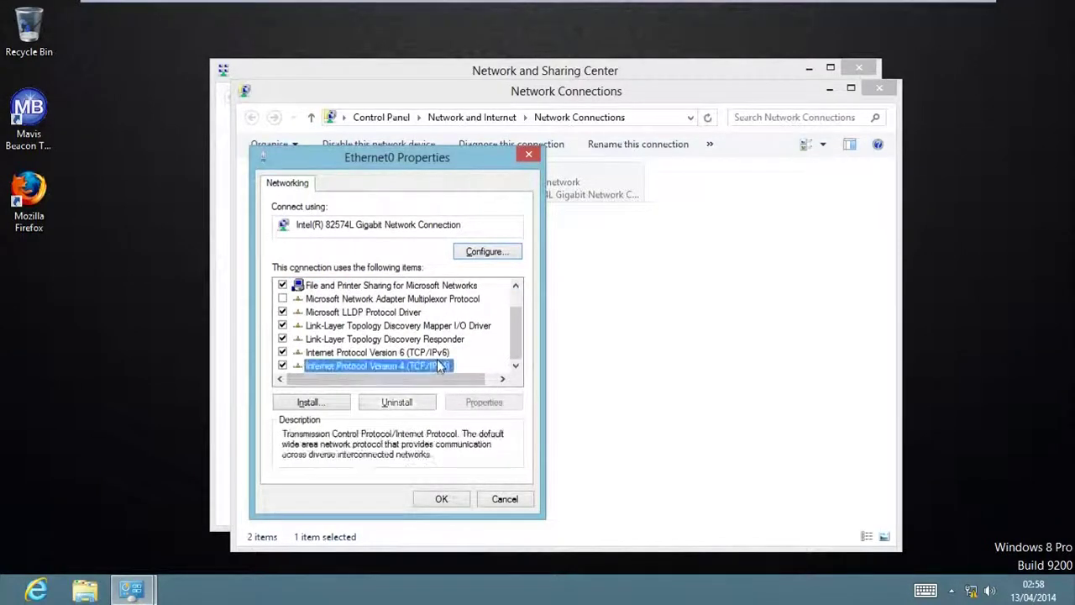
left_click(482, 403)
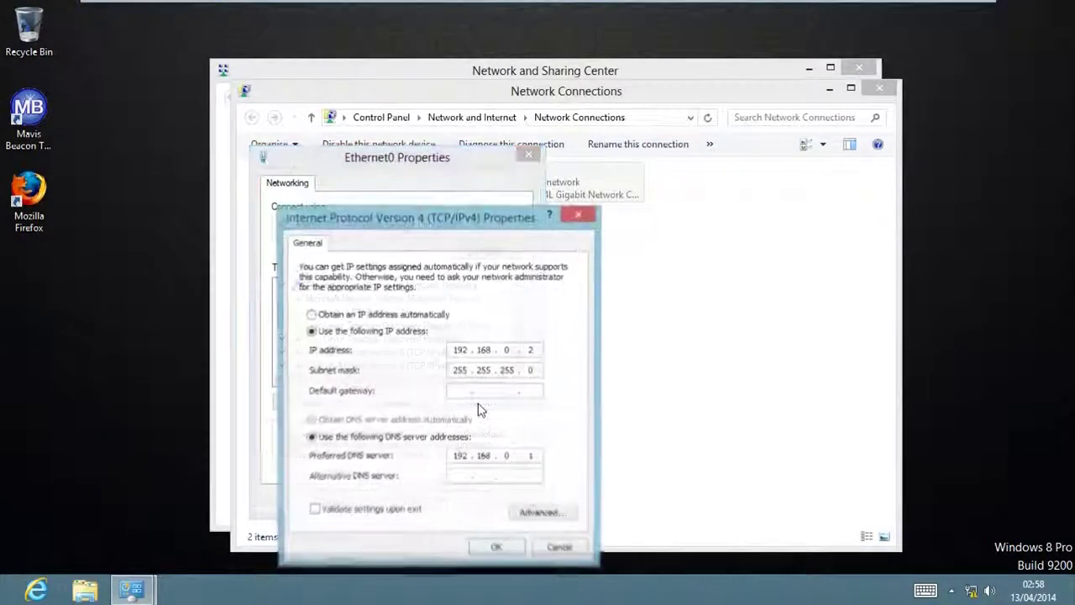
left_click(365, 317)
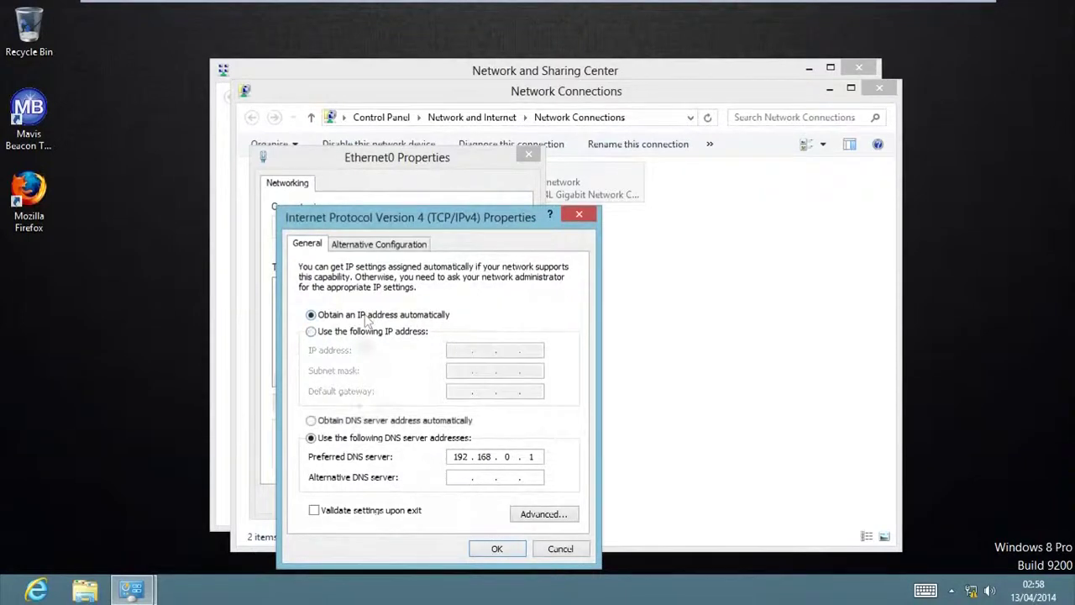
left_click(343, 425)
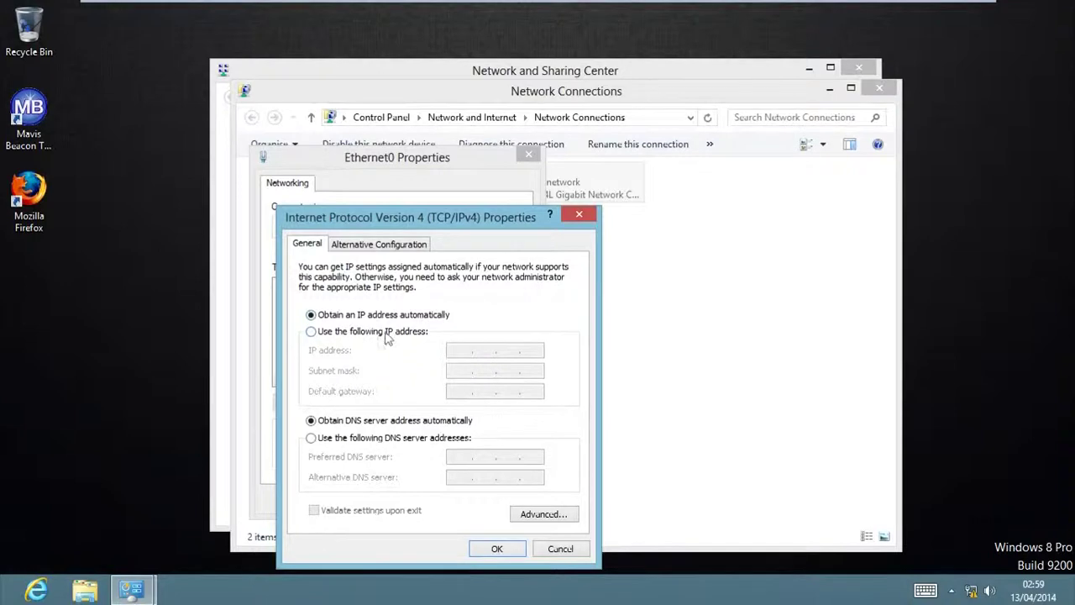
left_click(497, 550)
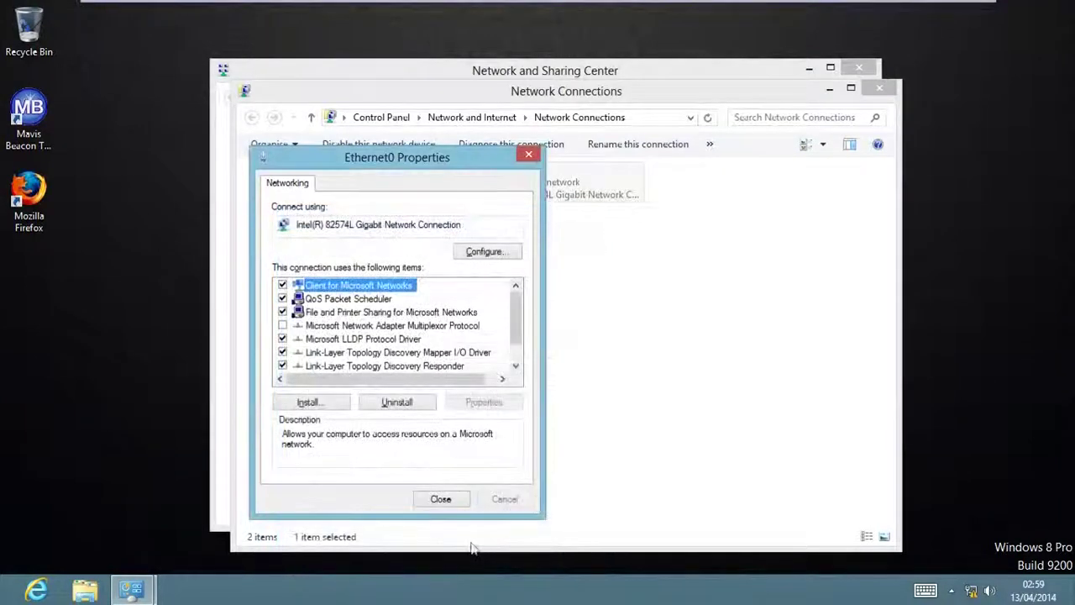
Step: Close the Ethernet0 properties and the network settings windows
left_click(440, 501)
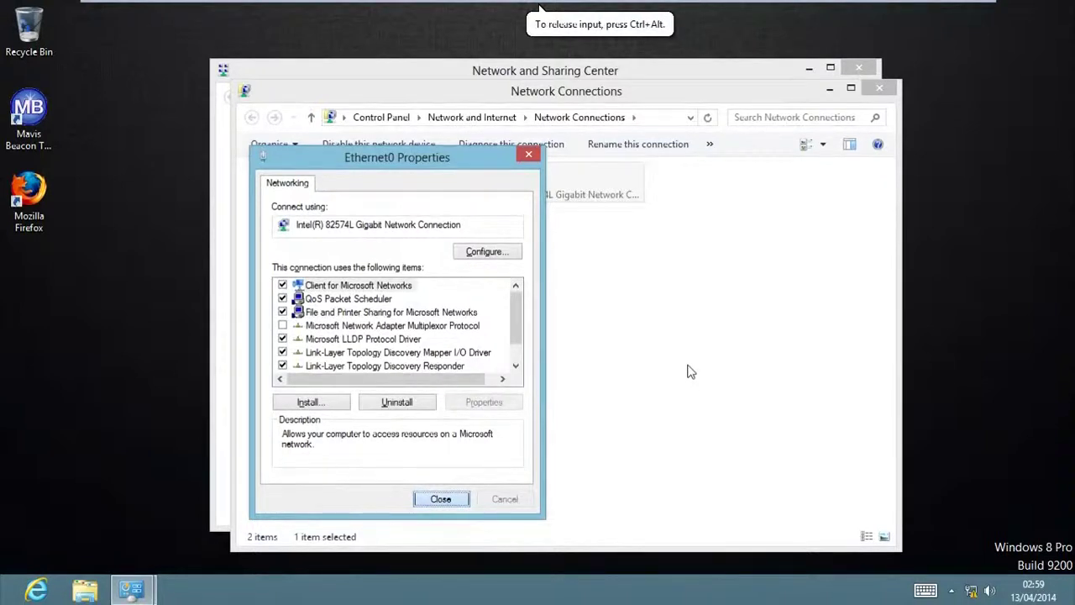
left_click(446, 500)
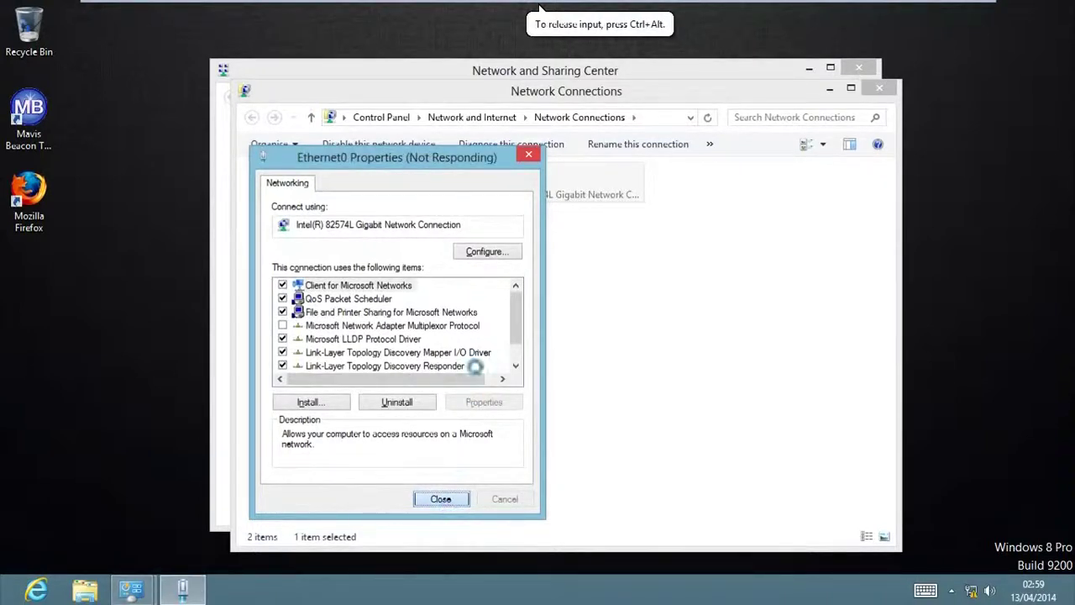
left_click(600, 310)
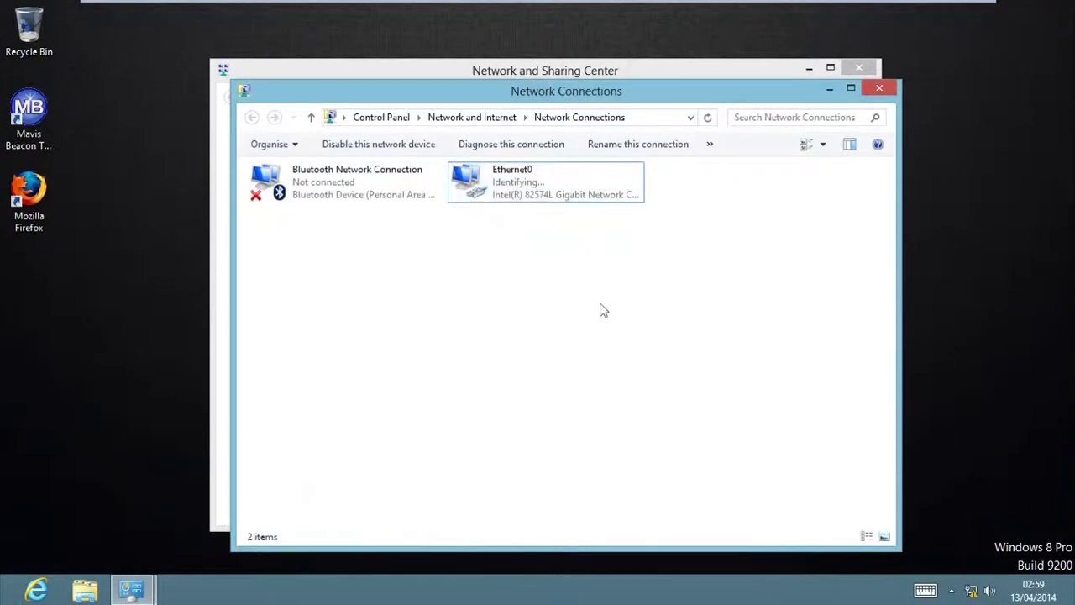
left_click(496, 124)
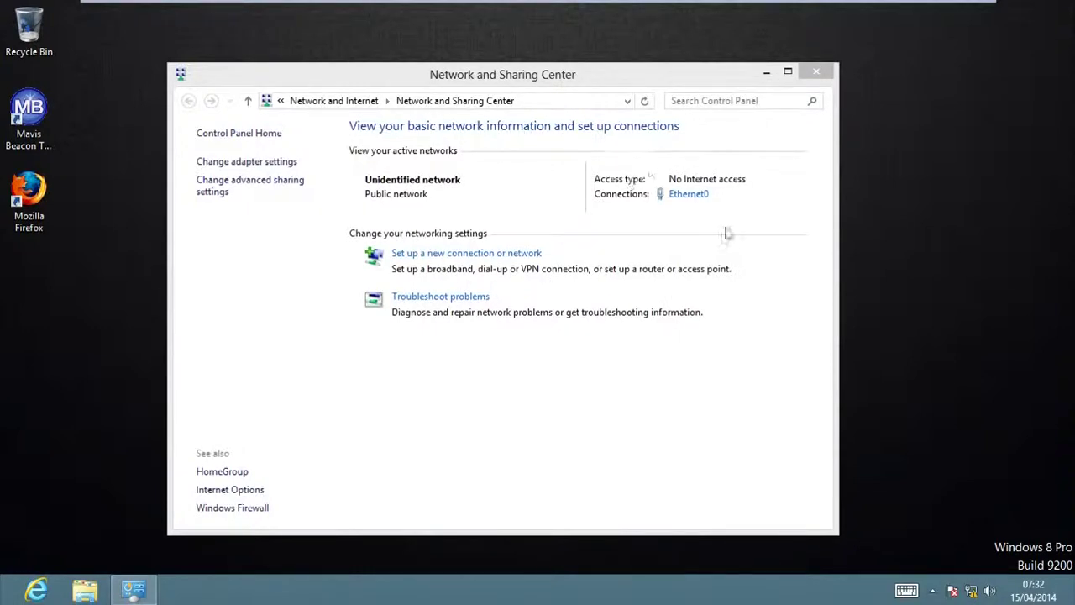
left_click(816, 74)
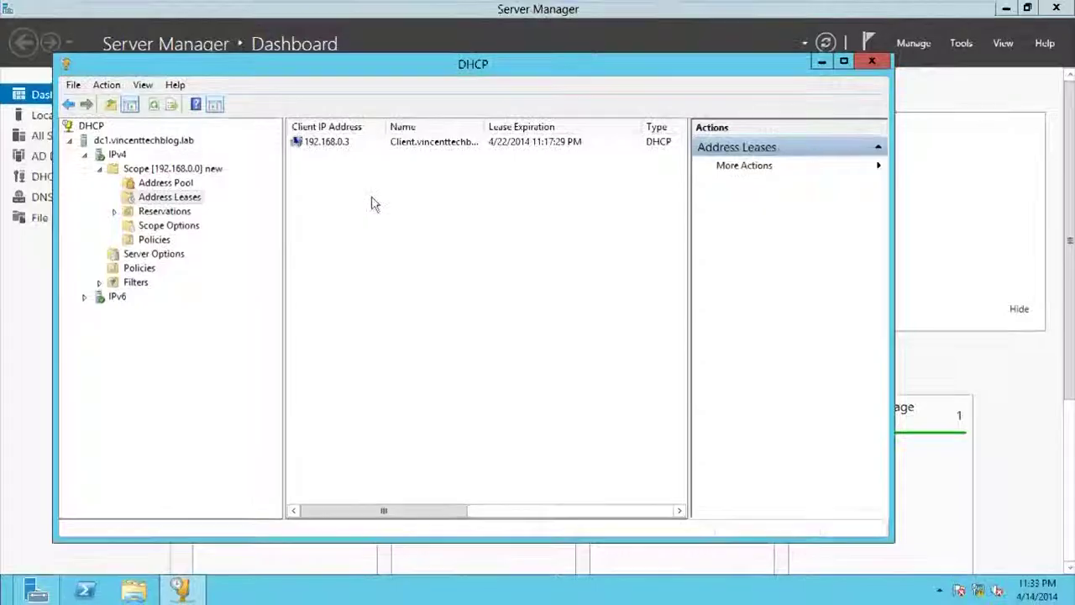
left_click(178, 184)
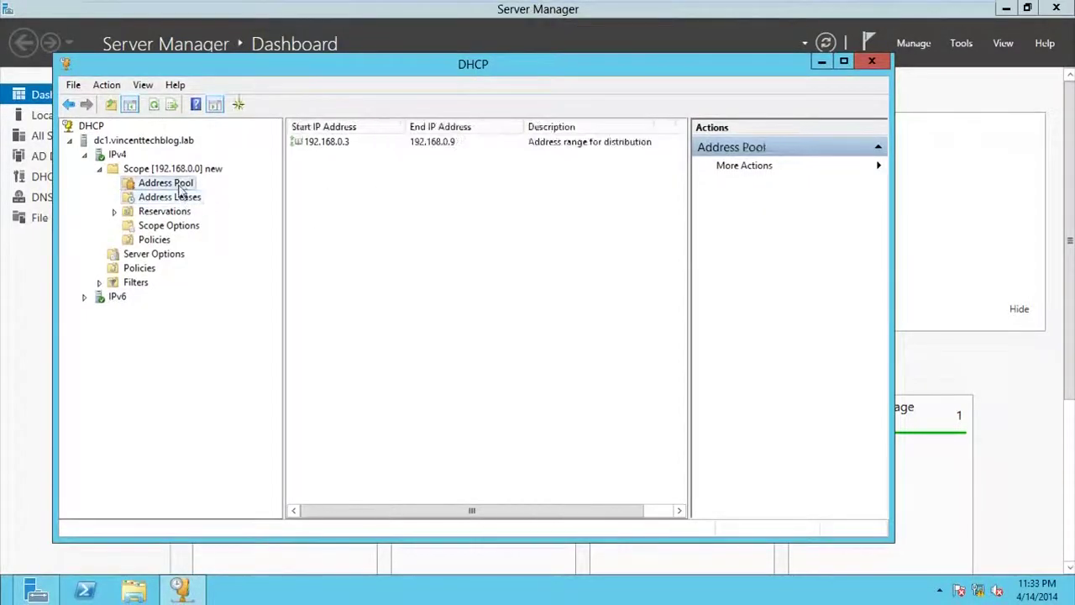
left_click(179, 198)
left_click(346, 144)
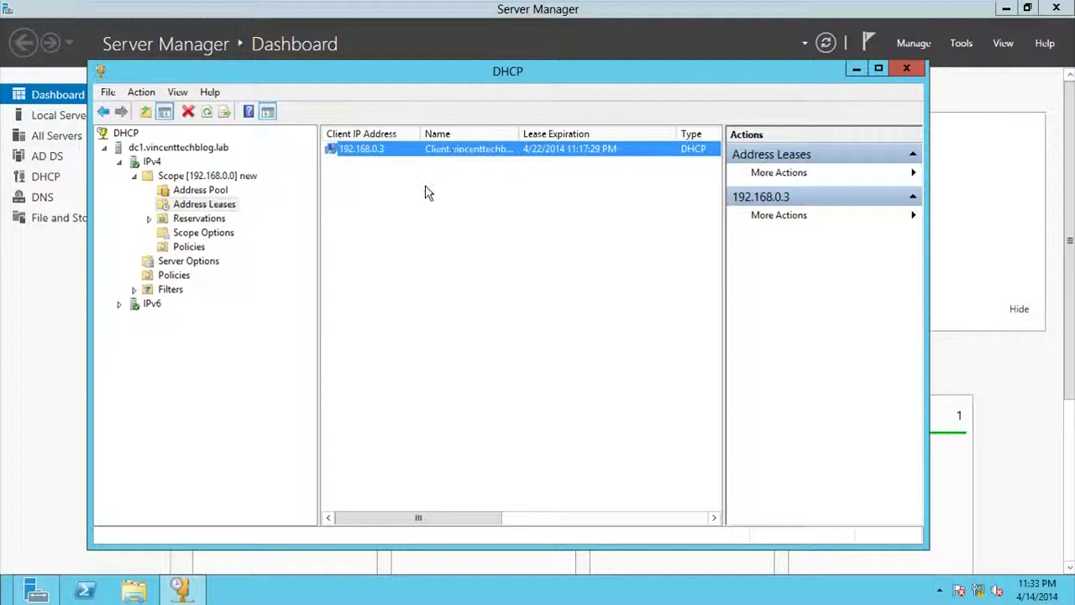
left_click(212, 175)
left_click(211, 208)
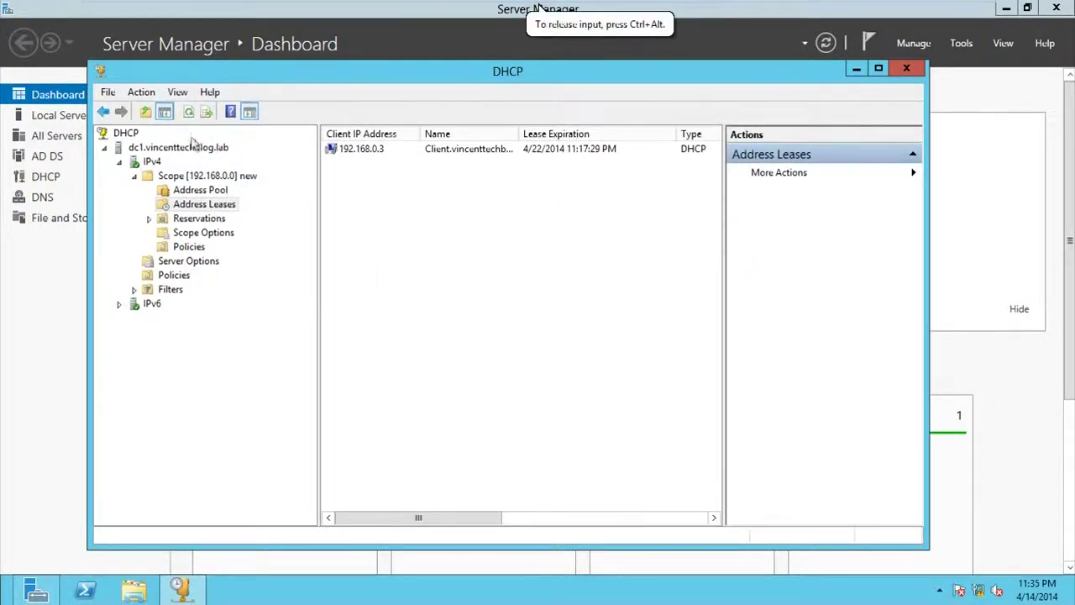
left_click(190, 114)
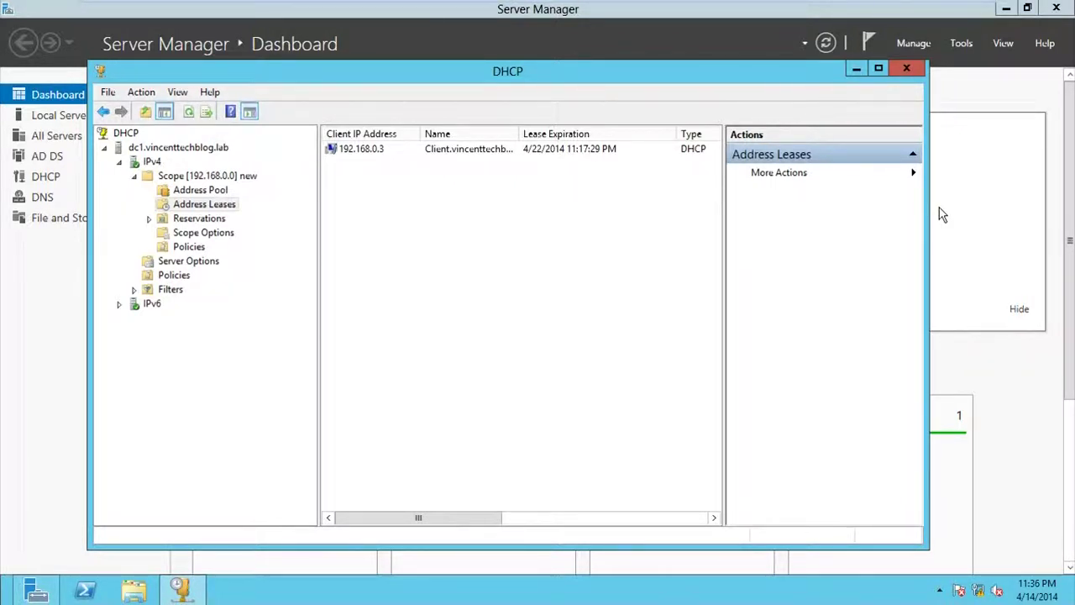
Step: Restart the DHCP service on dc1.vincenttechblog.lab via All Tasks > Restart
left_click(337, 150)
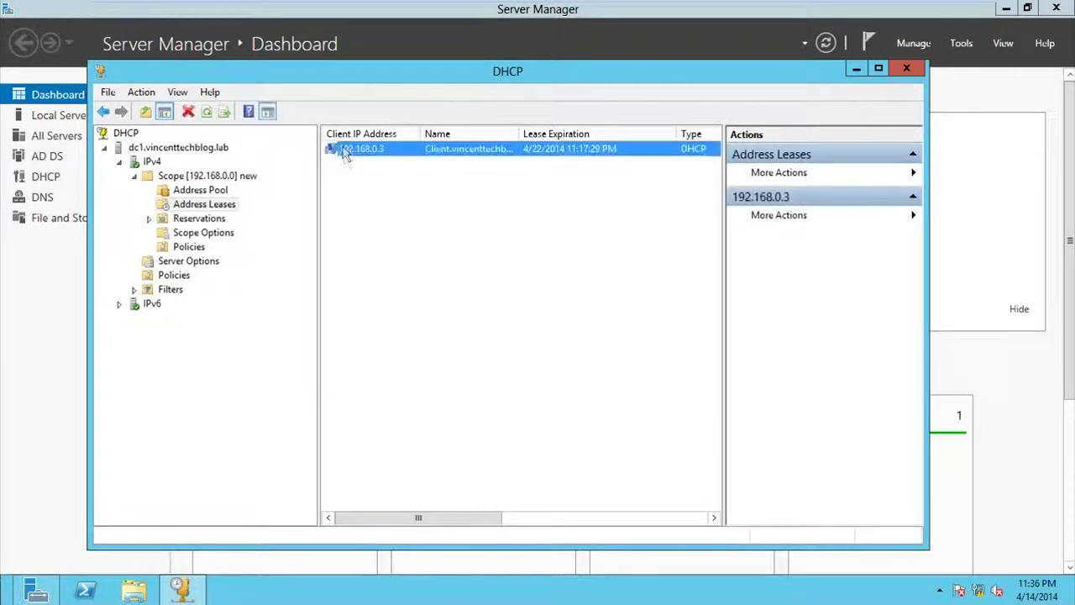
left_click(212, 208)
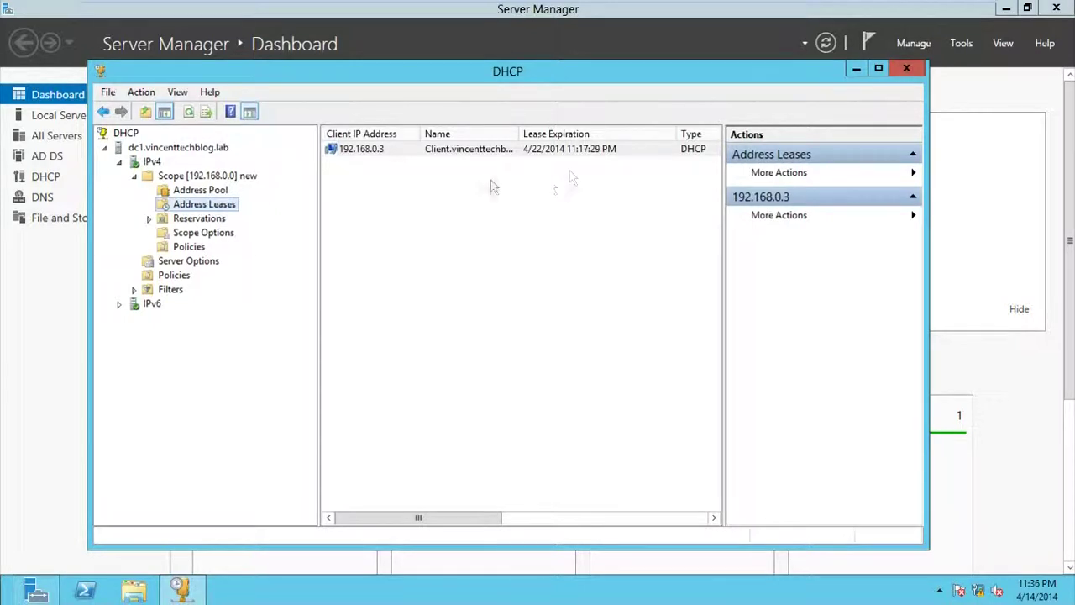
right_click(146, 166)
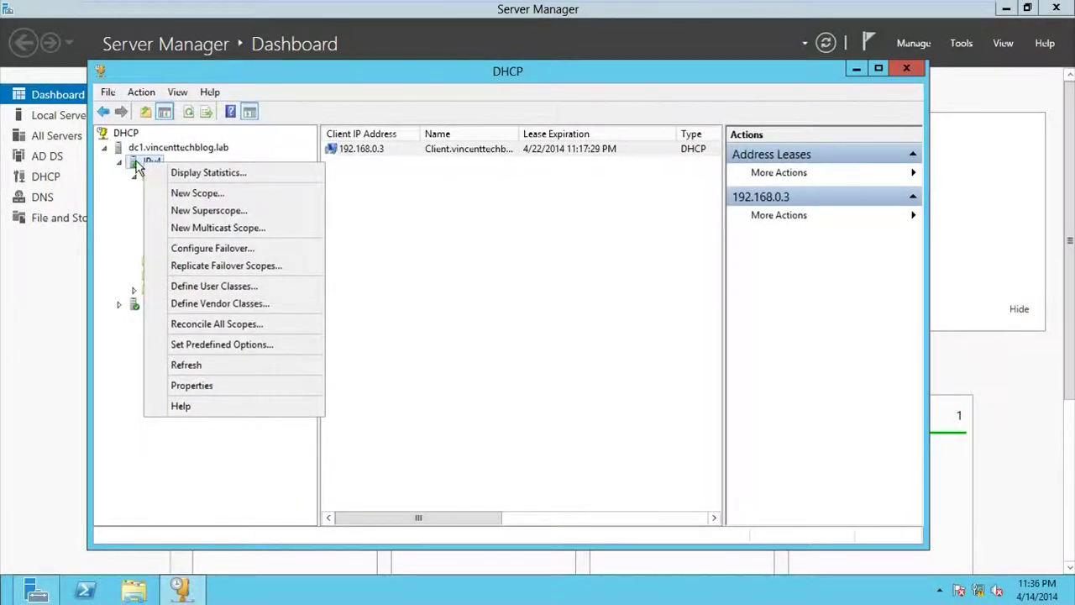
right_click(135, 150)
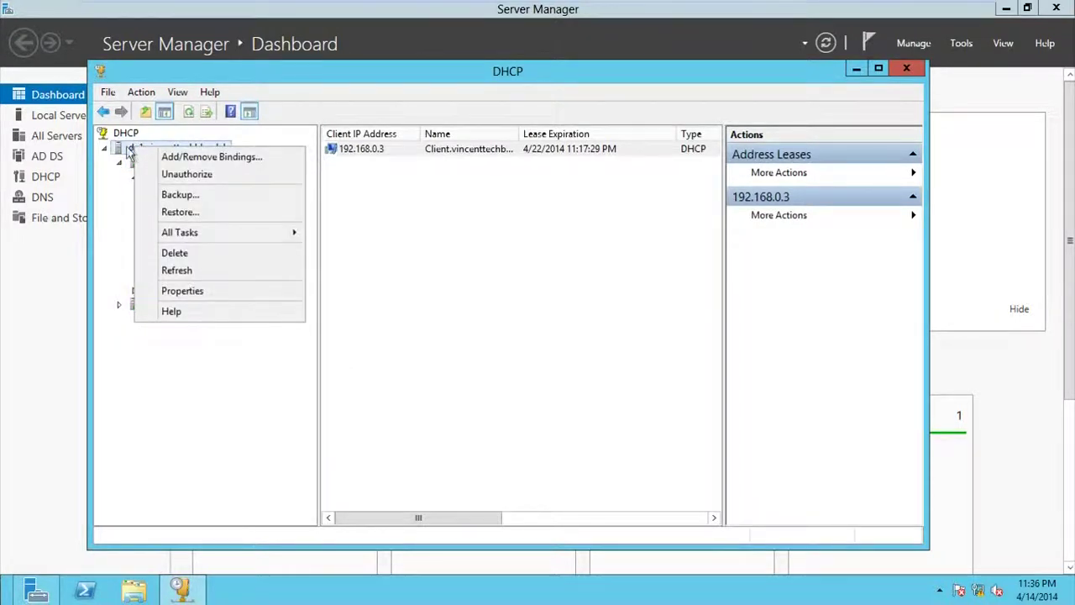
mouse_move(168, 240)
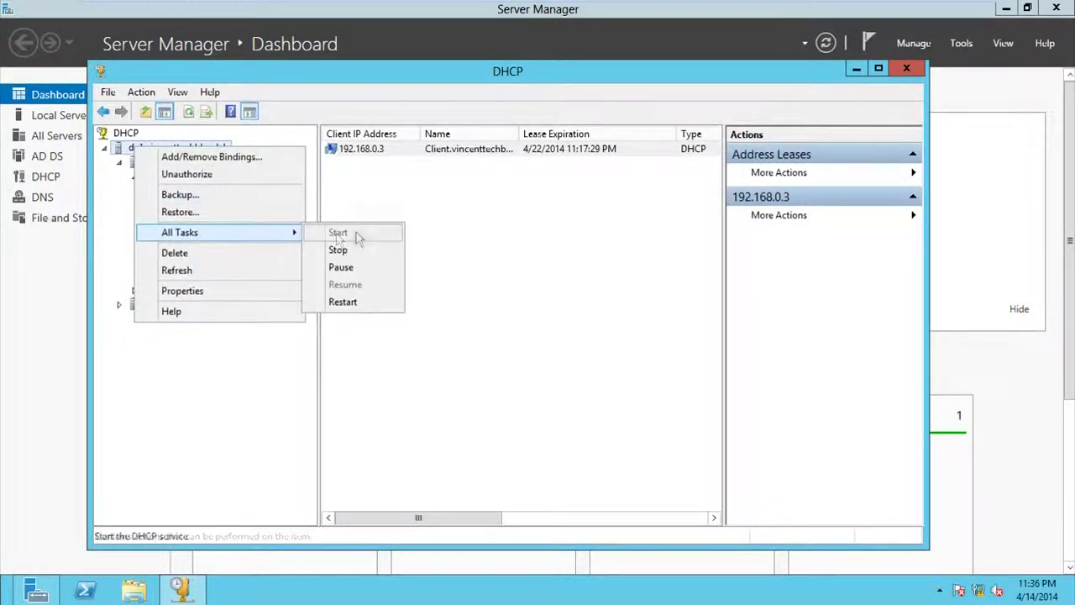
left_click(335, 304)
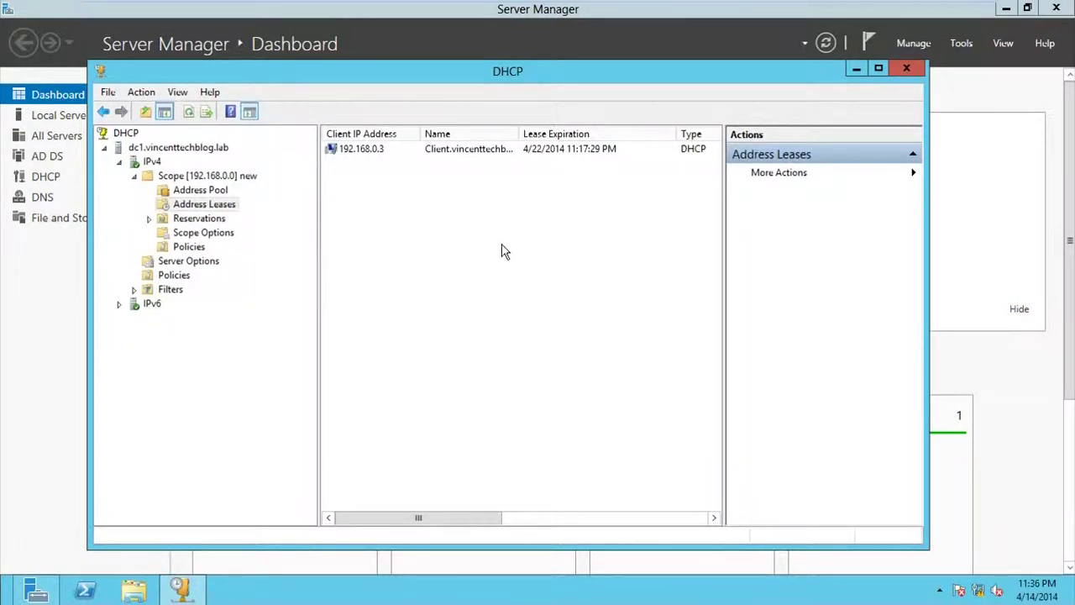
right_click(172, 150)
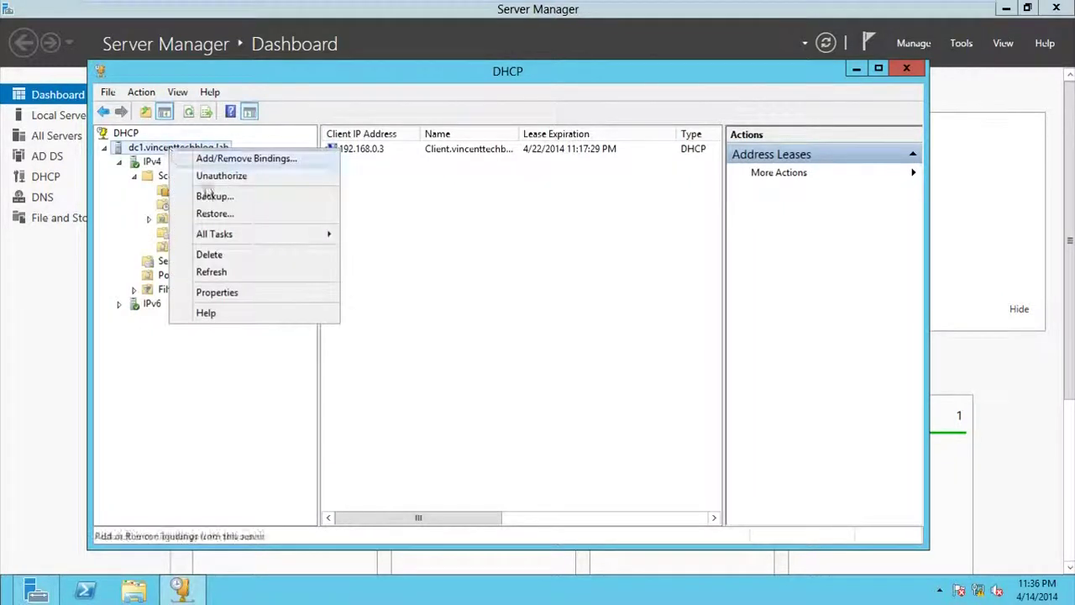
left_click(488, 276)
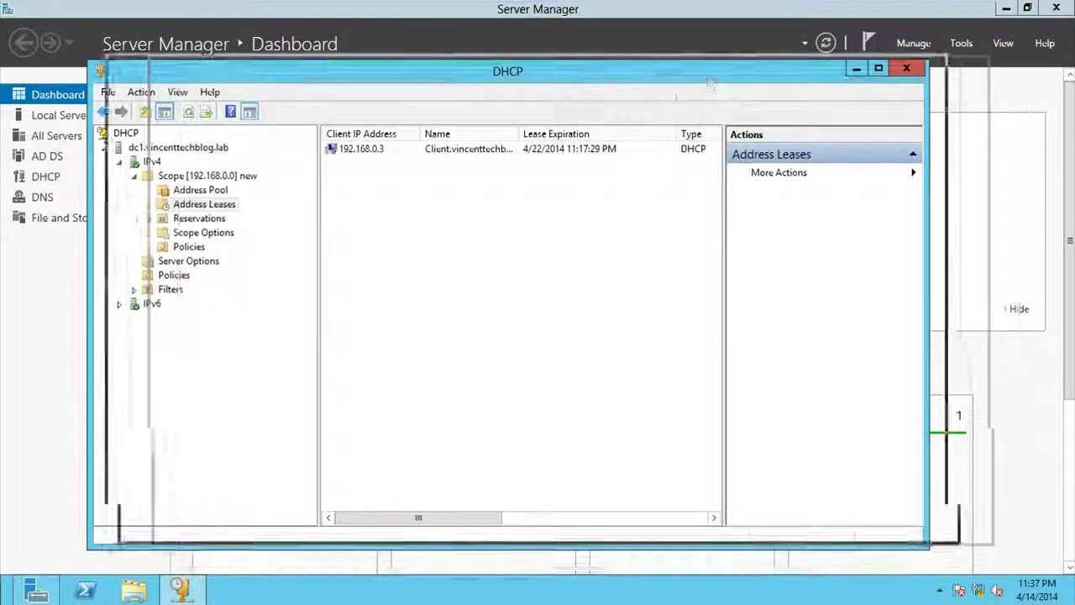
mouse_move(667, 91)
left_mouse_down()
mouse_move(633, 247)
mouse_move(631, 187)
mouse_move(672, 66)
mouse_move(694, 94)
mouse_move(677, 79)
left_mouse_up()
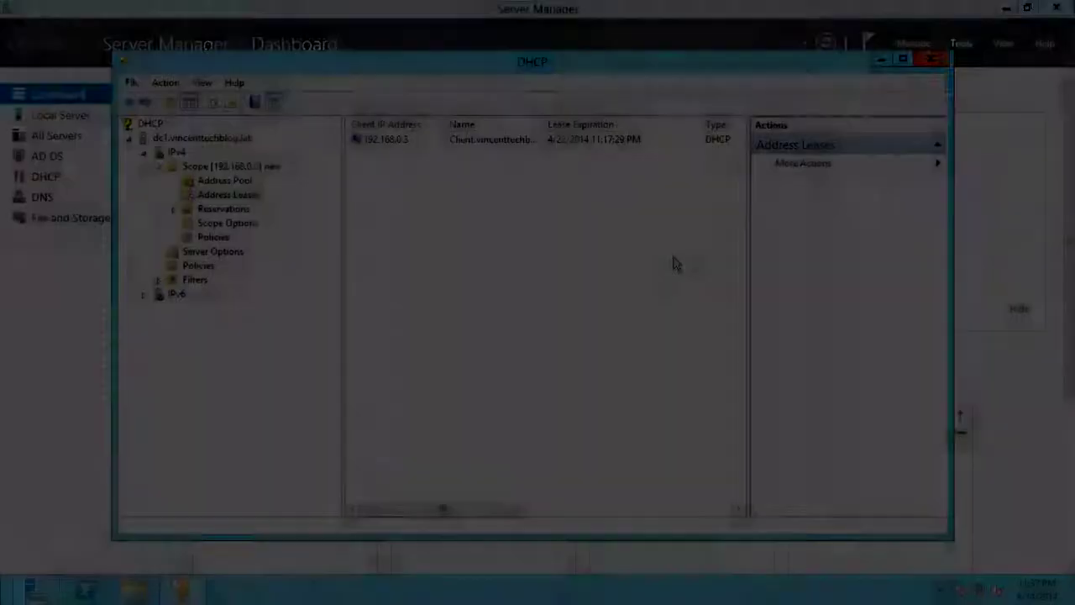